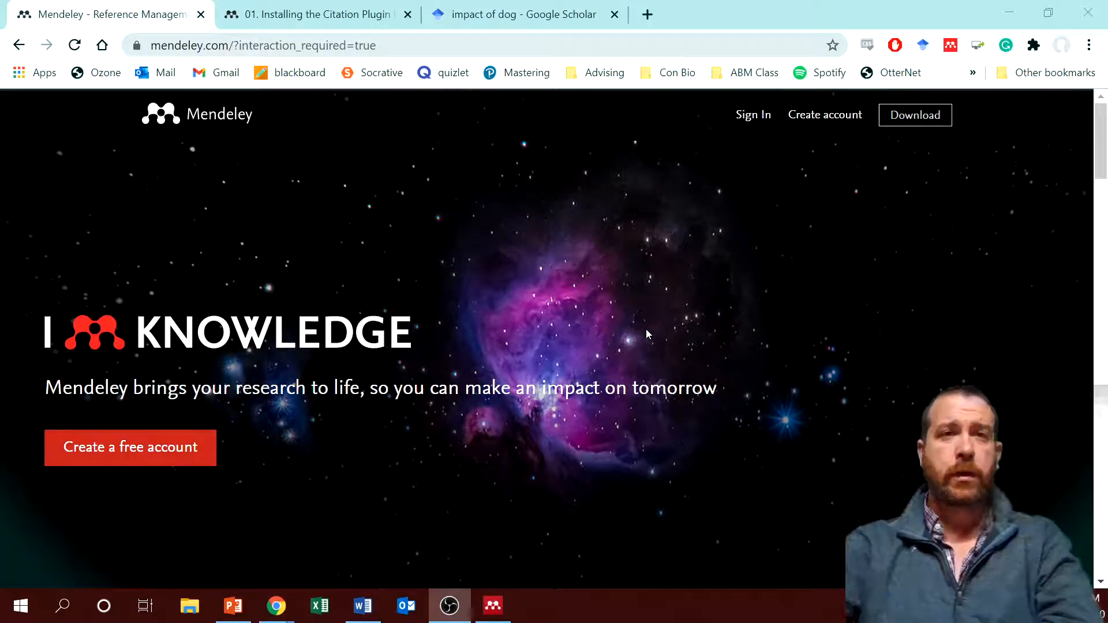
- Open the Mendeley Desktop download page and the website's guide on using the citation plugin
left_click(915, 115)
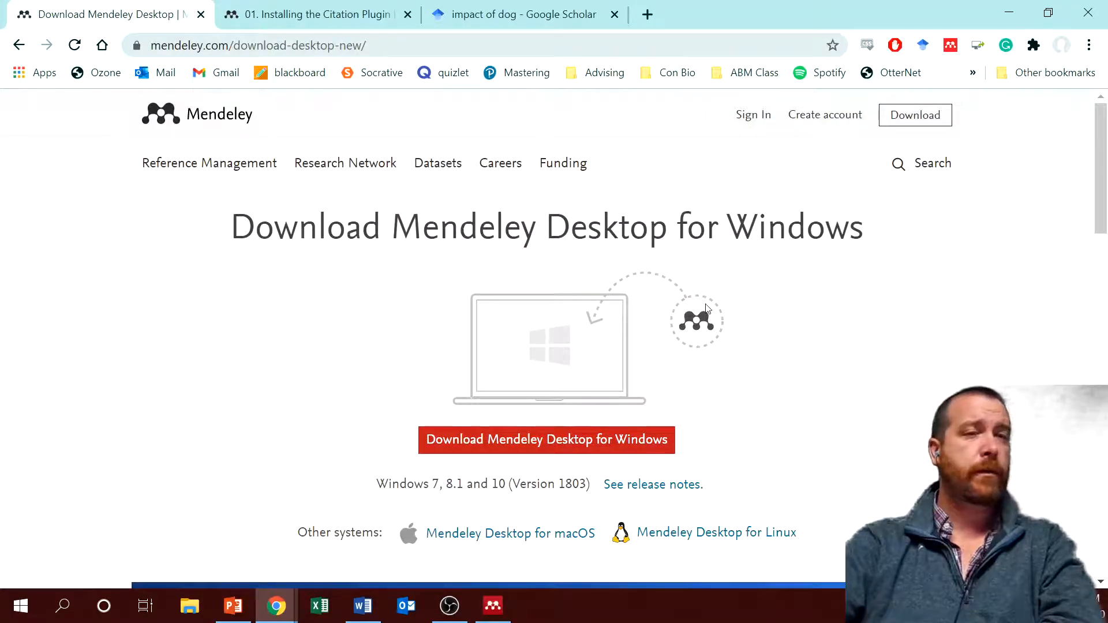
left_click(321, 20)
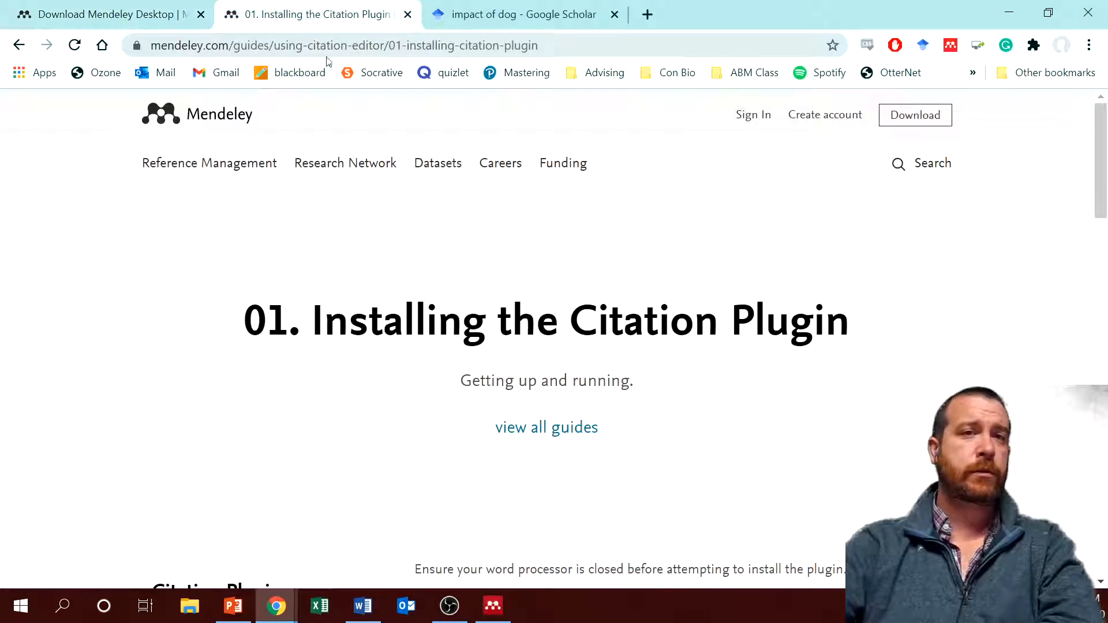
left_click(532, 433)
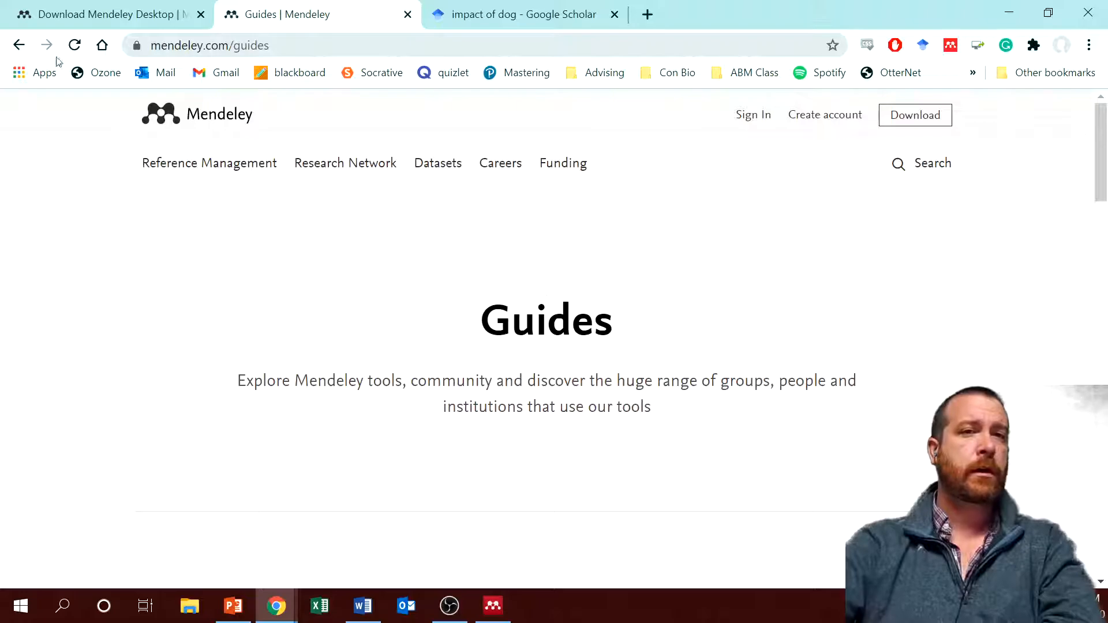
left_click(18, 54)
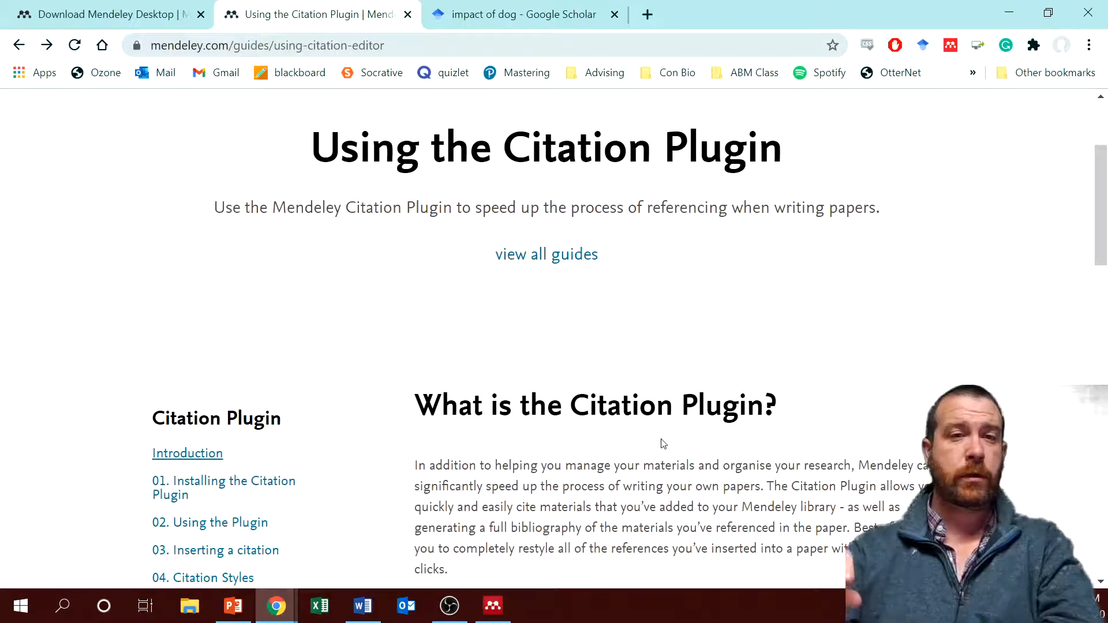
- Read the Citation Plugin introduction and the "01. Installing the Citation Plugin" guide, including its example of the Tools options
scroll(690, 425, "down", 5)
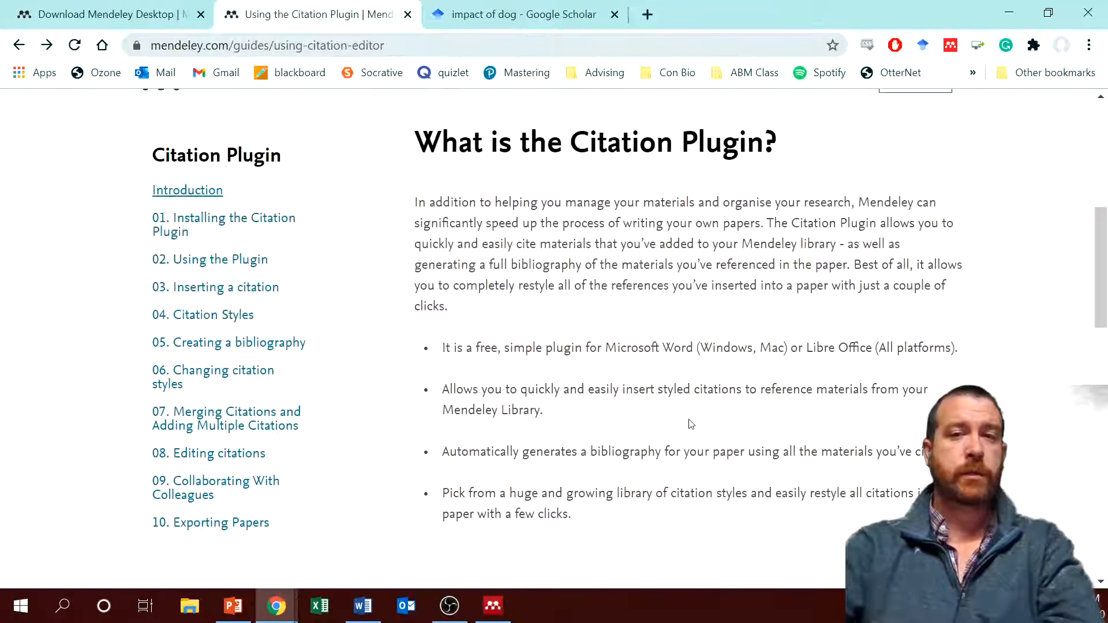
scroll(203, 228, "up", 1)
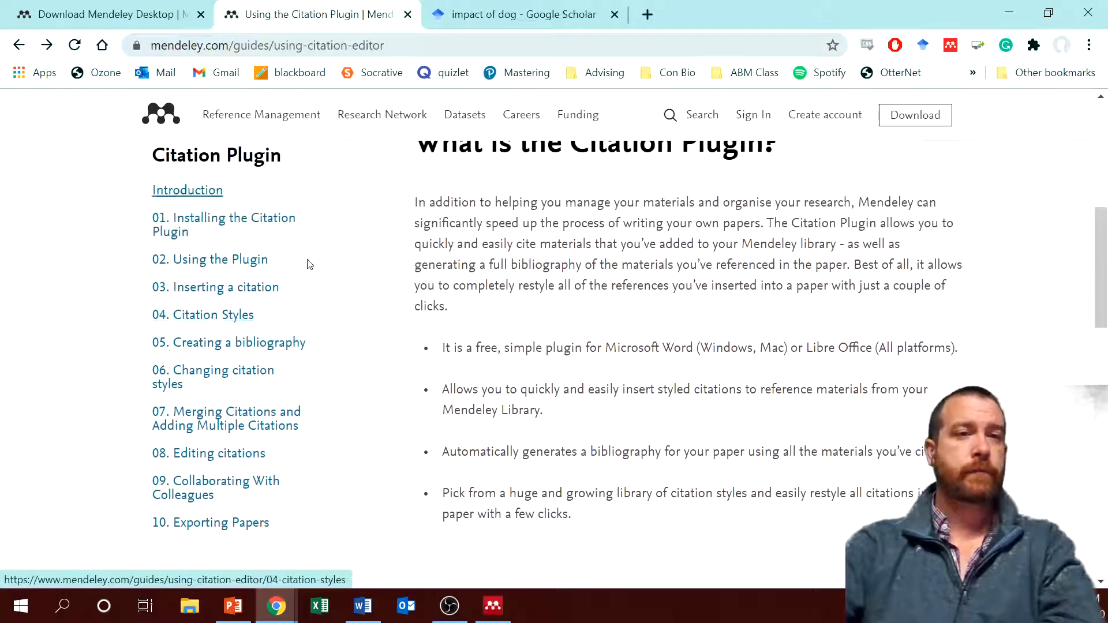
left_click(196, 220)
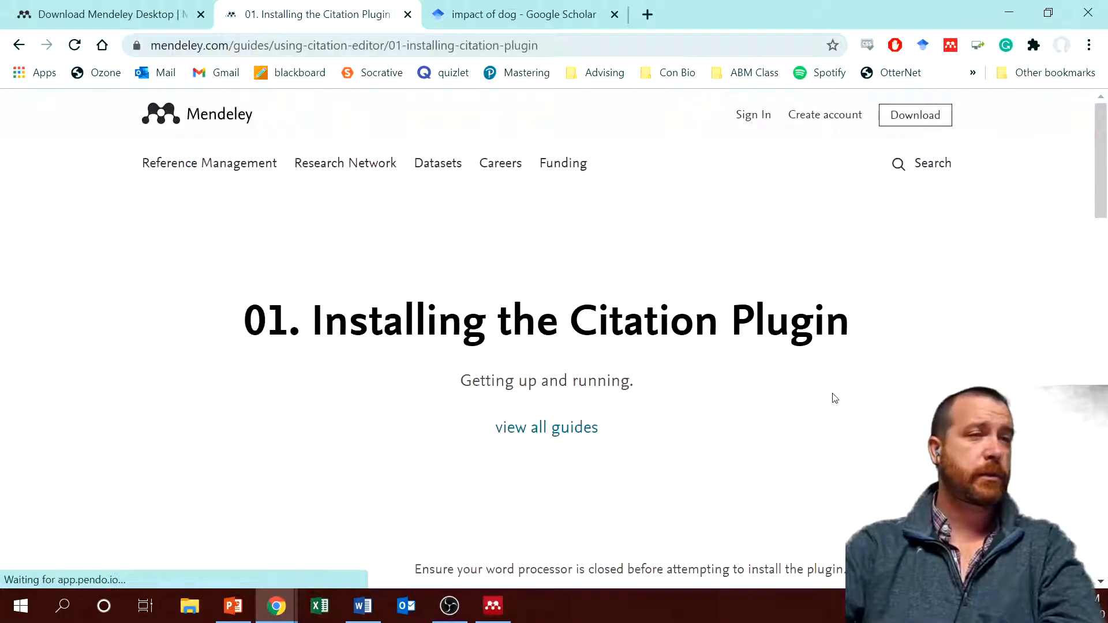
scroll(418, 398, "down", 9)
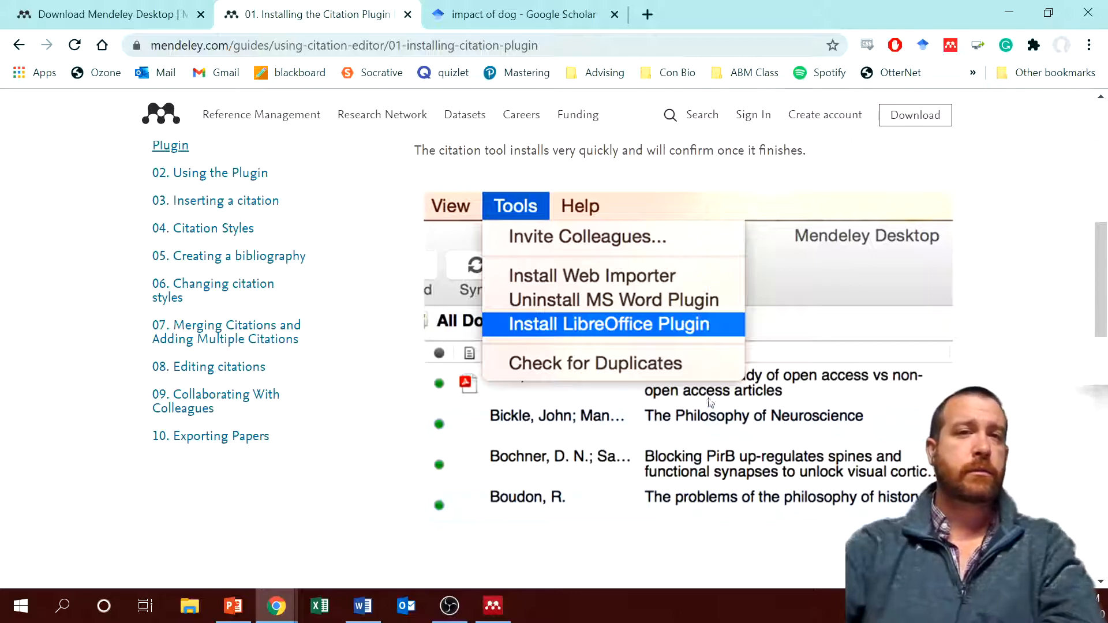
scroll(575, 423, "up", 2)
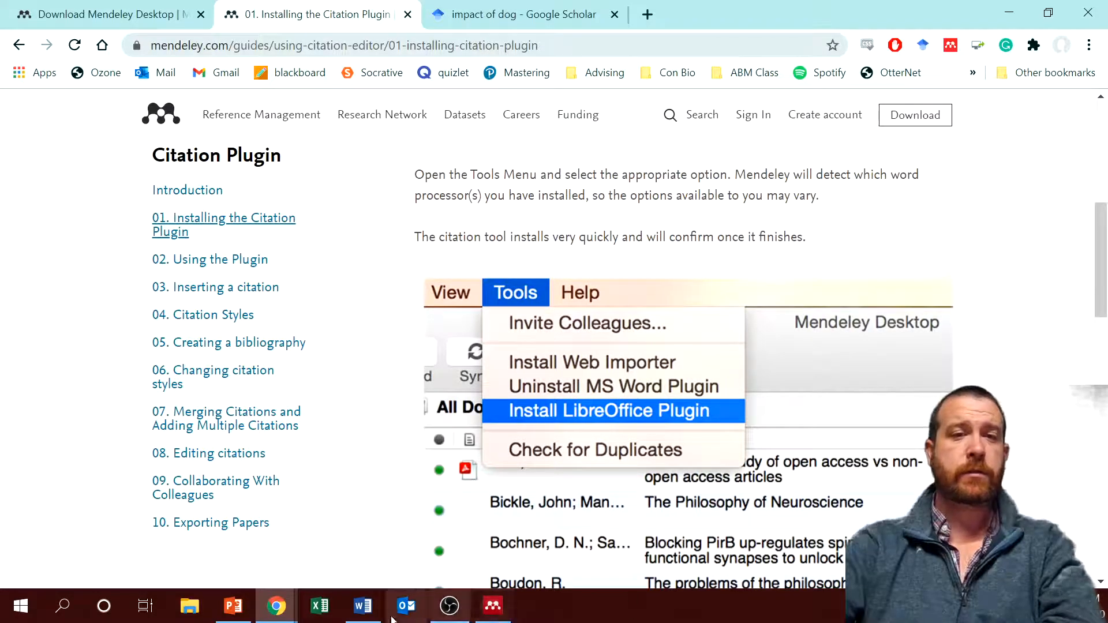
- Switch to the Word document and display the Mendeley Cite-O-Matic reference tools while looking over the text
left_click(354, 612)
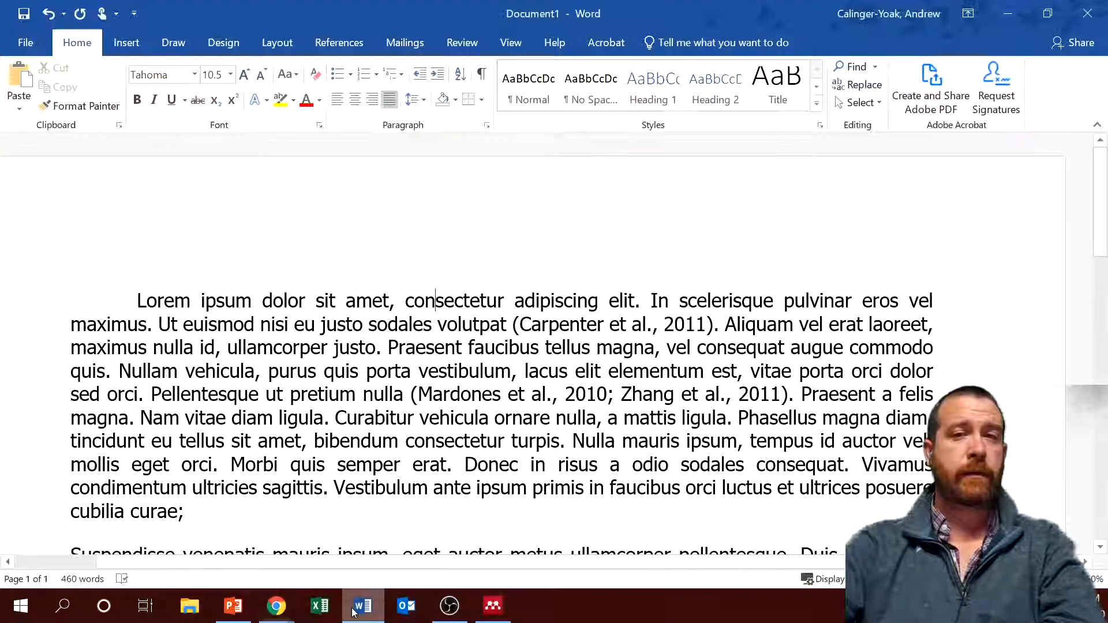
scroll(501, 340, "down", 1)
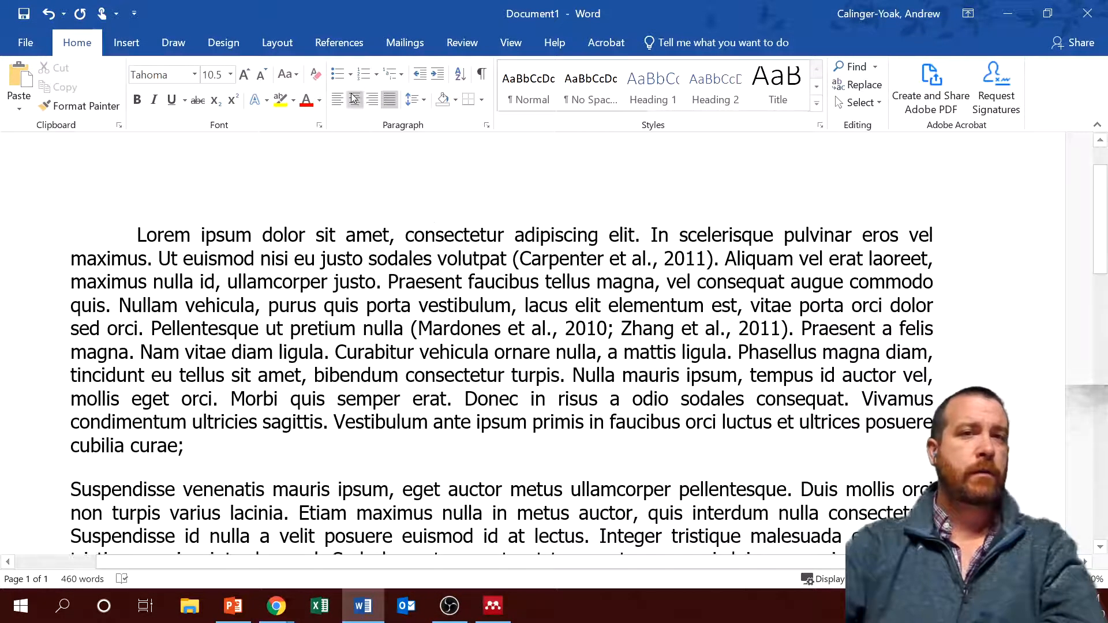
left_click(340, 46)
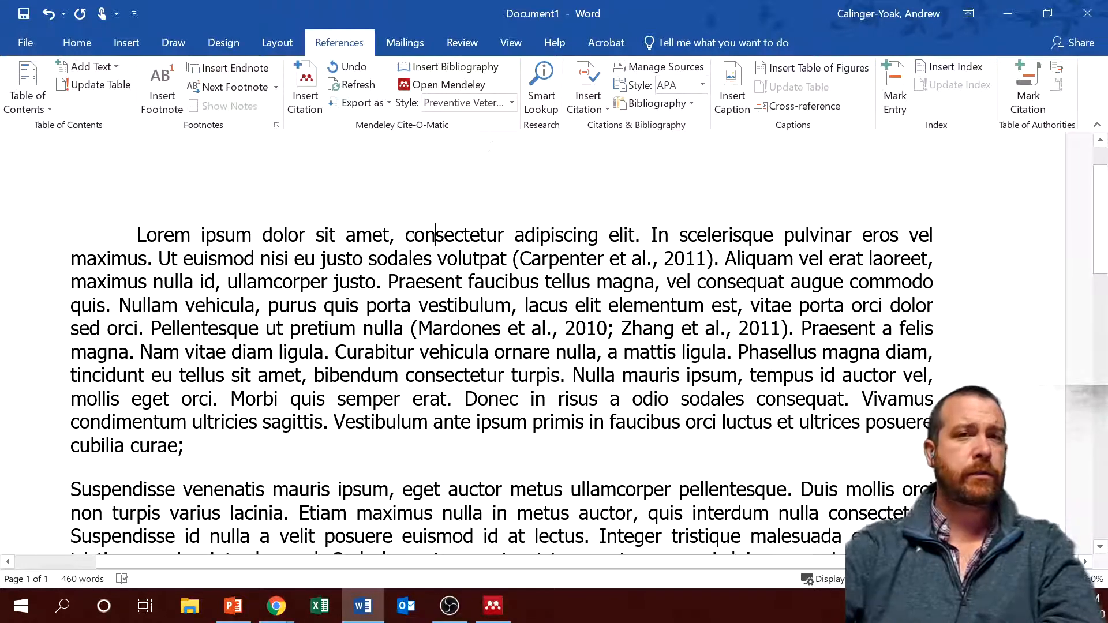
scroll(520, 202, "down", 5)
scroll(607, 358, "up", 6)
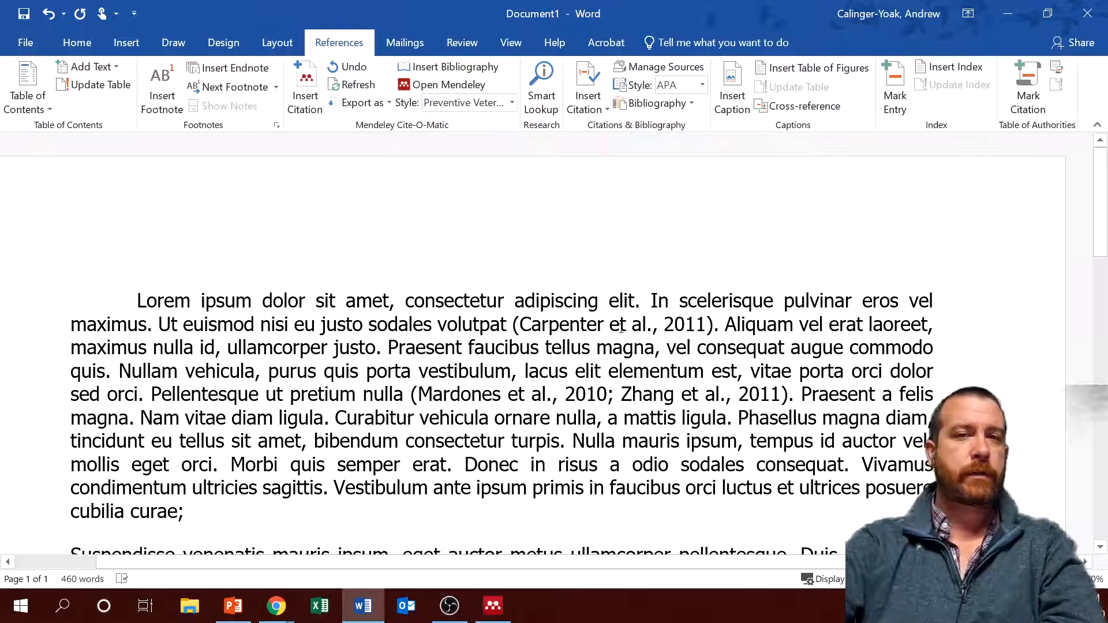
- Add the 1996 article "Second estrus and late litters in raccoons" to the first in-text citation, searching the library for "t"
left_click(579, 326)
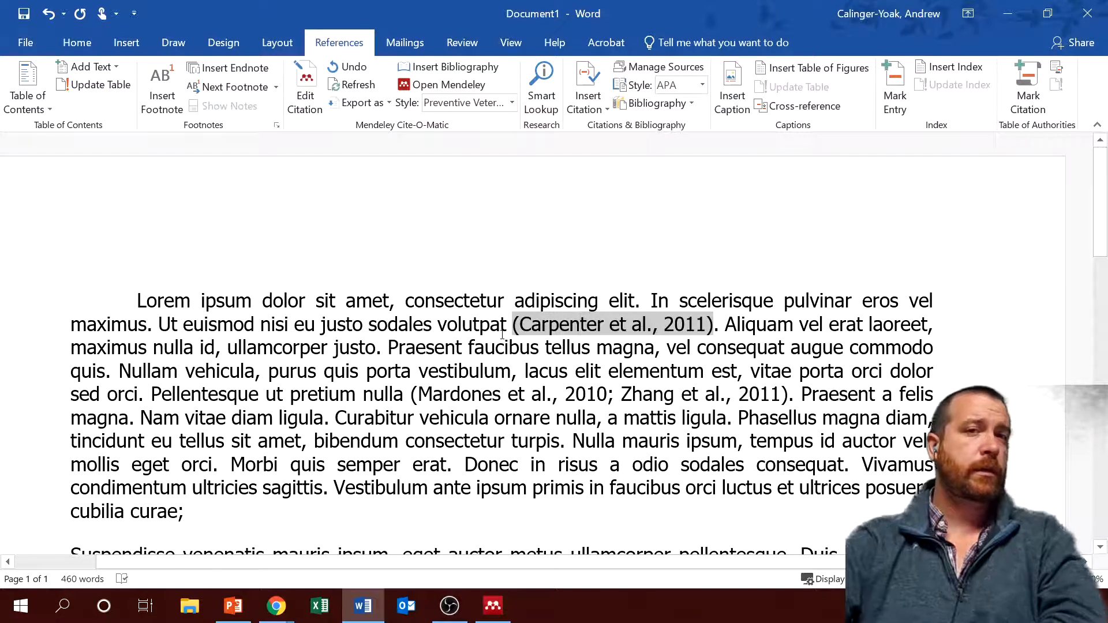
scroll(473, 317, "down", 2)
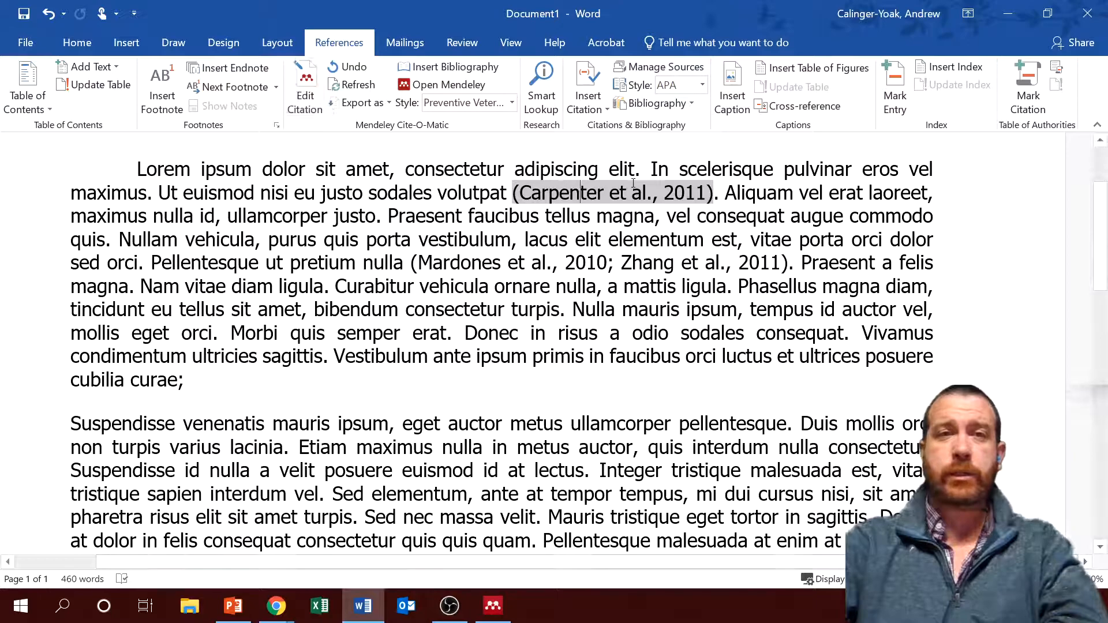
left_click(306, 90)
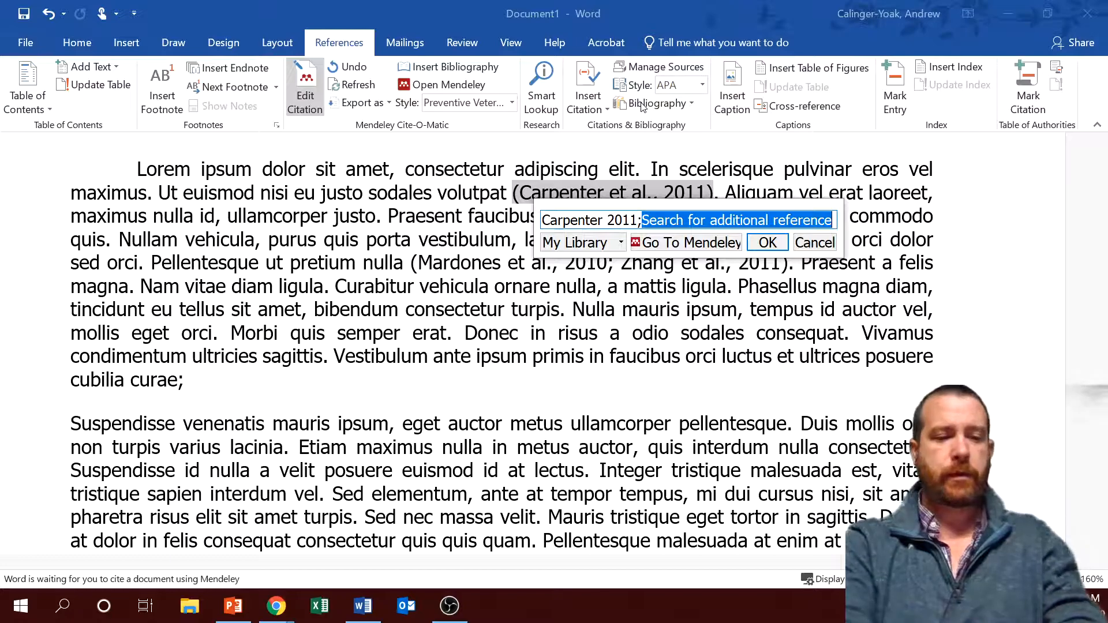
type("t")
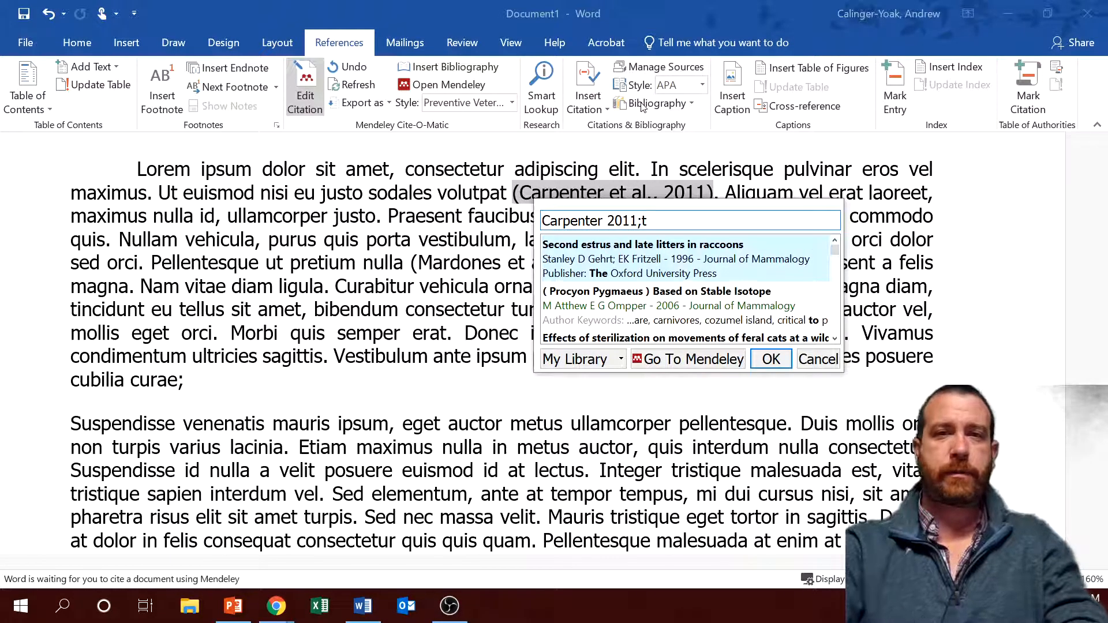
key("Return")
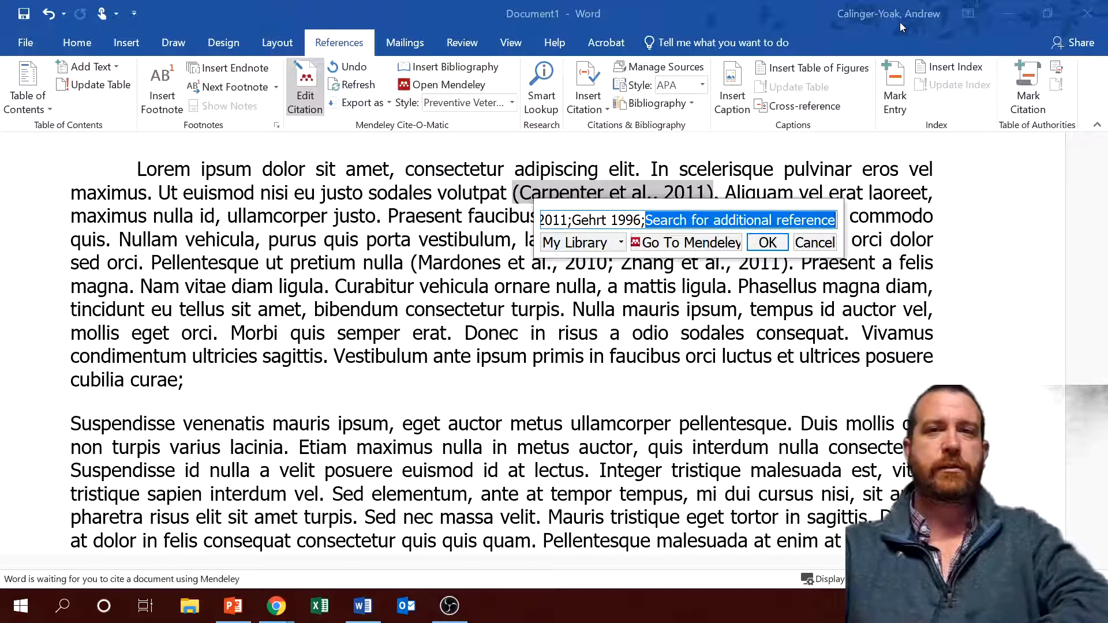
left_click(776, 240)
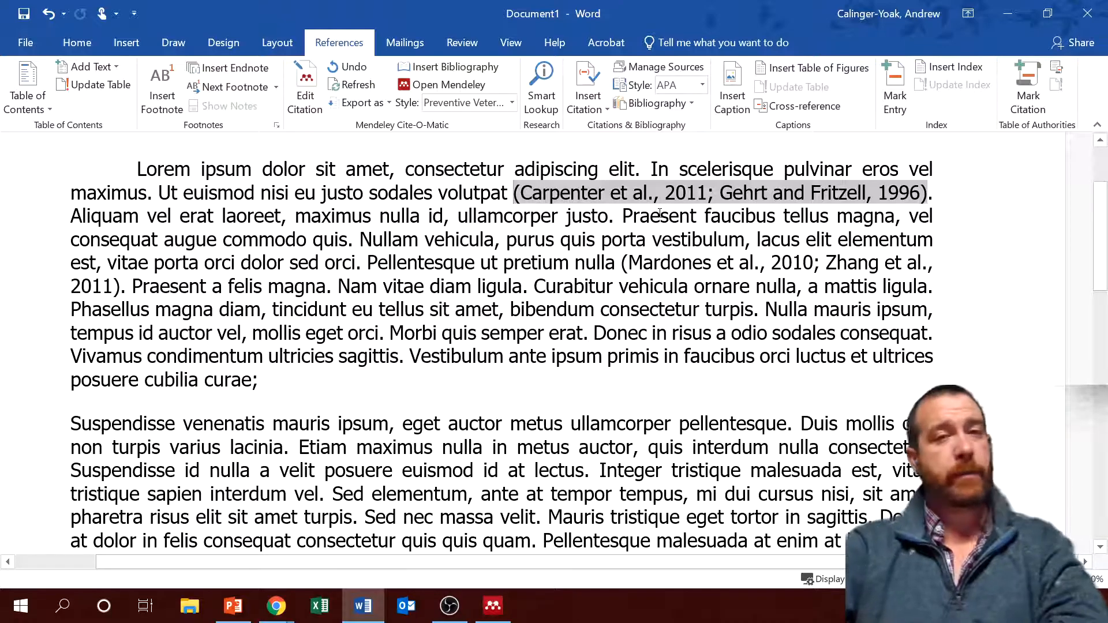
- Look through the document from the edited citation down to the closing paragraphs and back to the first paragraph
scroll(635, 260, "down", 6)
scroll(613, 301, "down", 8)
scroll(658, 310, "up", 6)
scroll(658, 309, "up", 5)
scroll(458, 118, "up", 3)
scroll(534, 386, "up", 3)
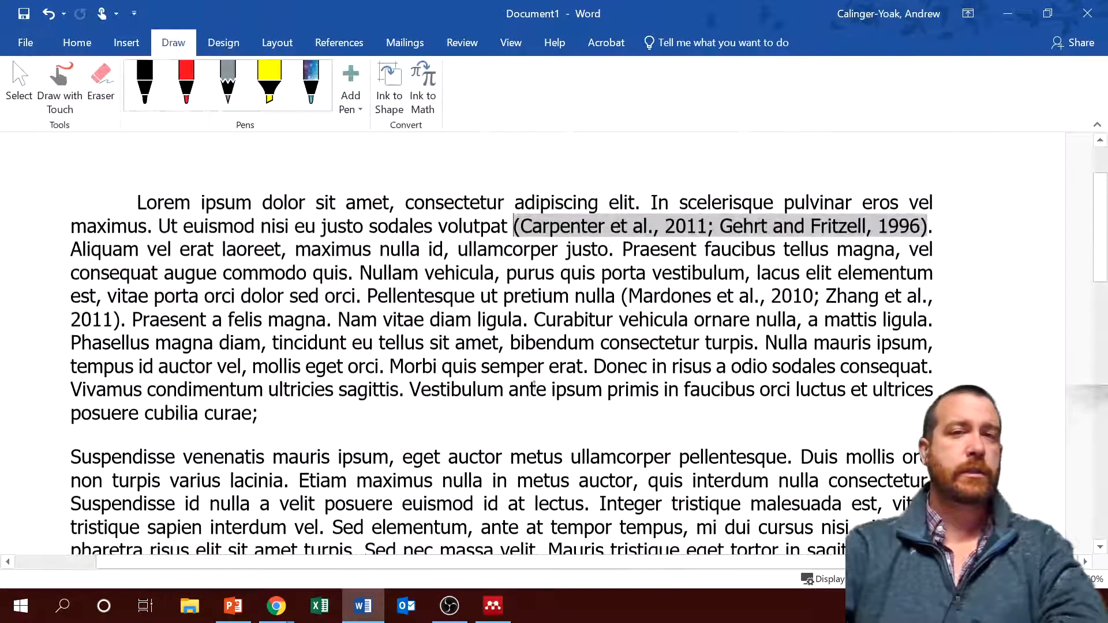
scroll(534, 385, "up", 3)
scroll(496, 99, "down", 3)
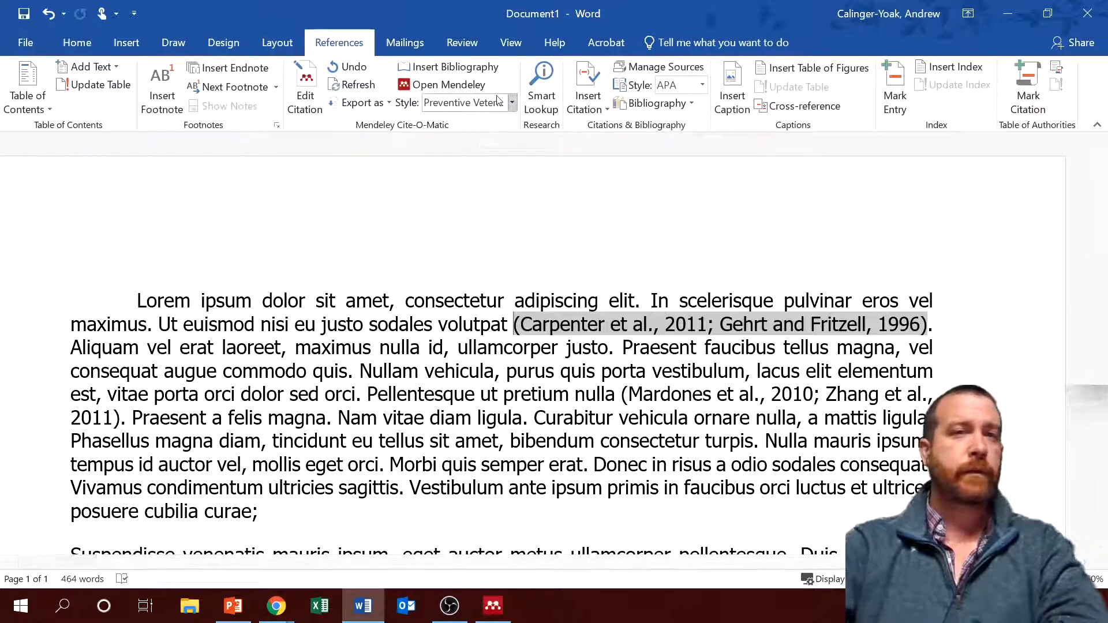
- Try the Vancouver citation style on the document and restore the Preventive Veterinary Medicine style
left_click(504, 109)
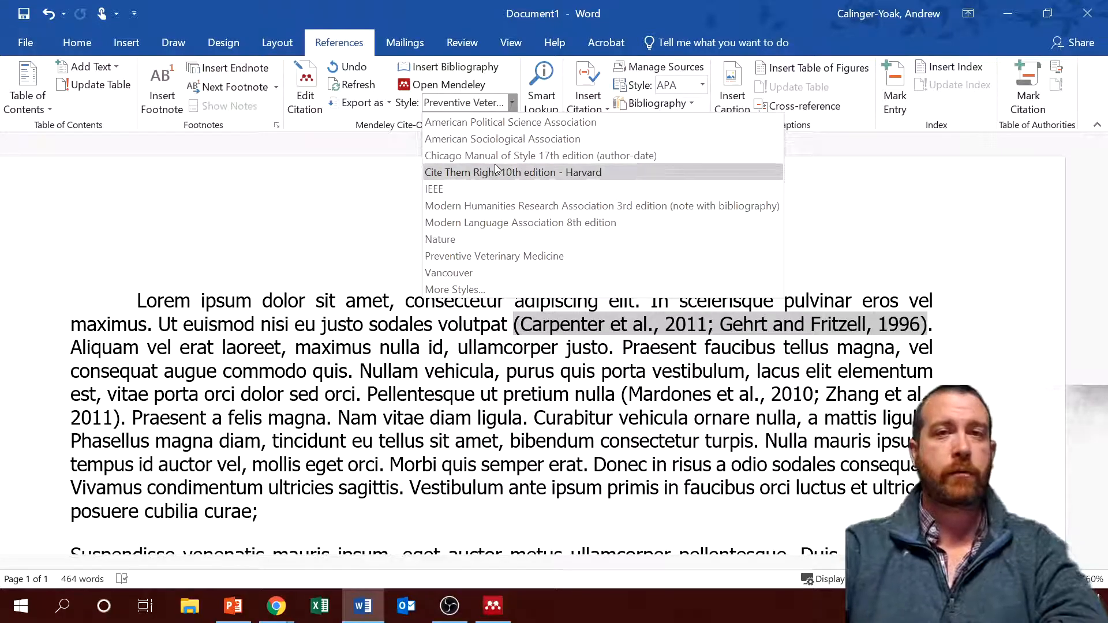
left_click(492, 276)
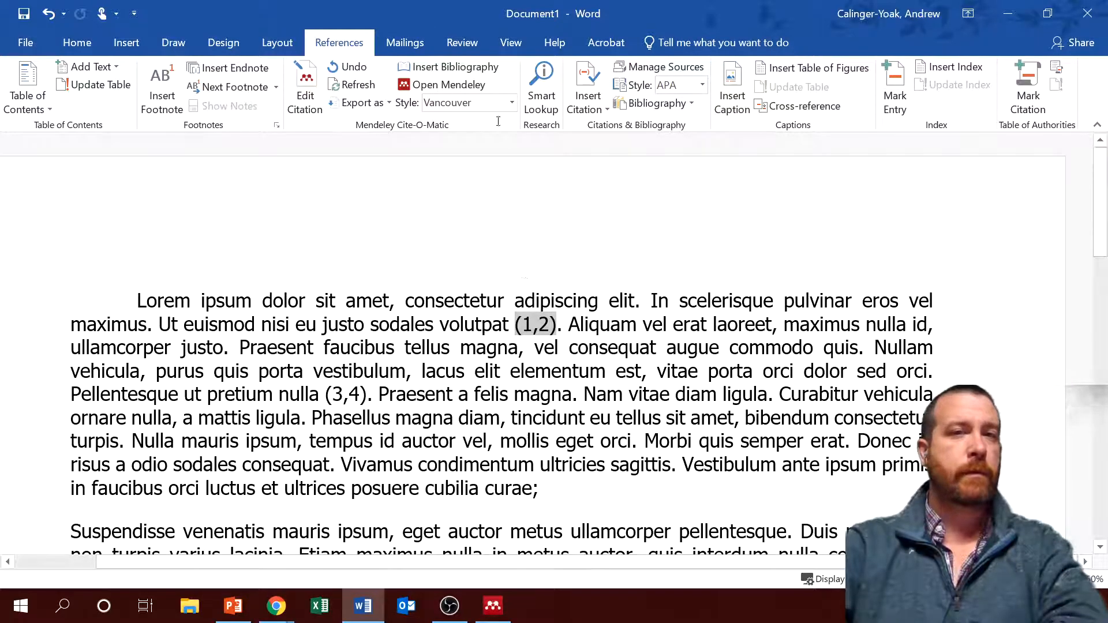
left_click(512, 103)
left_click(520, 255)
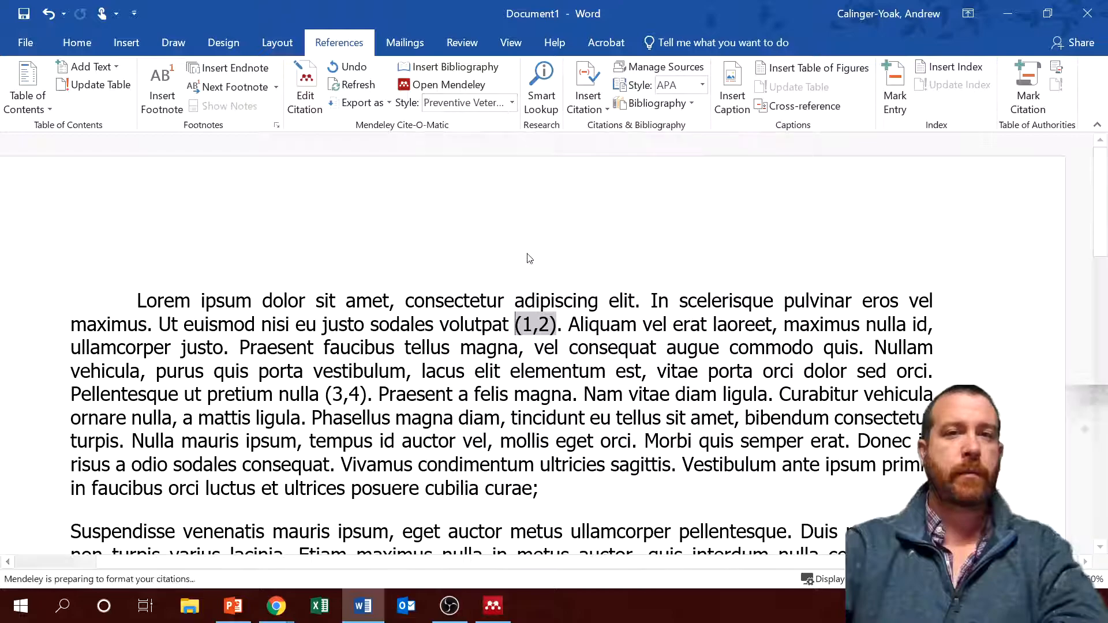
- Insert the Mendeley bibliography on the empty line after the last paragraph and select its entries
scroll(527, 288, "down", 10)
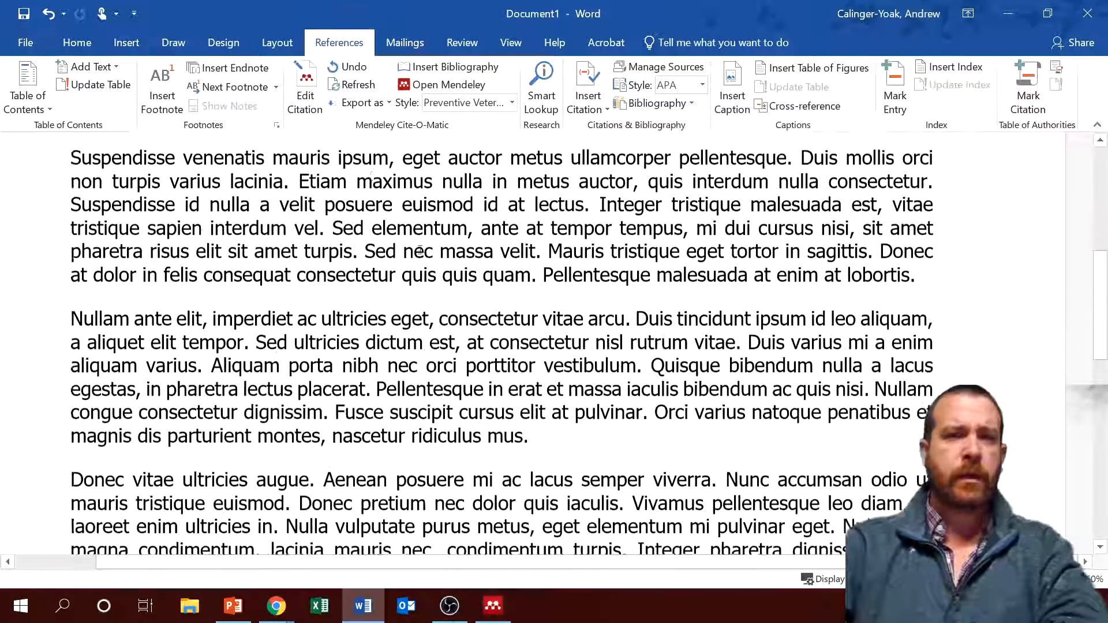
left_click(328, 469)
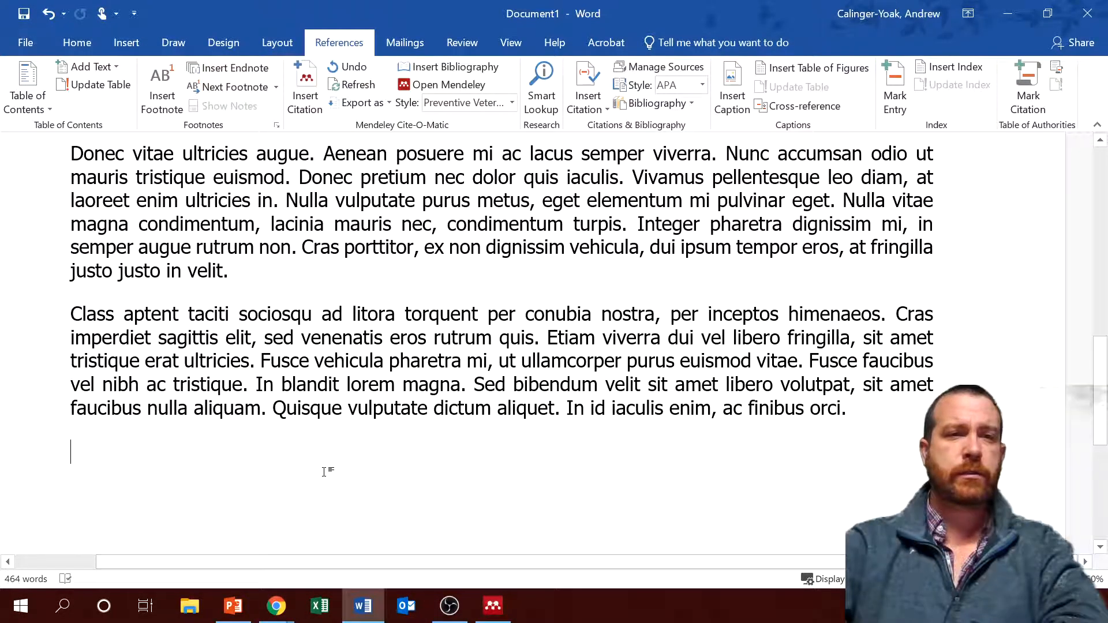
left_click(457, 70)
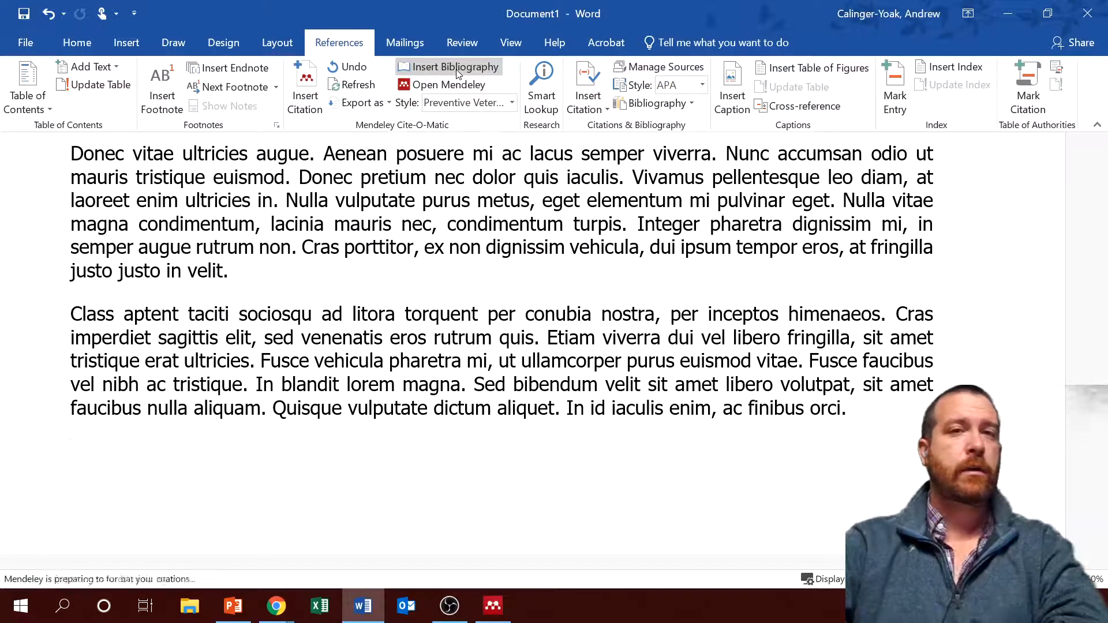
scroll(579, 406, "down", 5)
scroll(63, 258, "up", 2)
left_click_drag(63, 257, 705, 549)
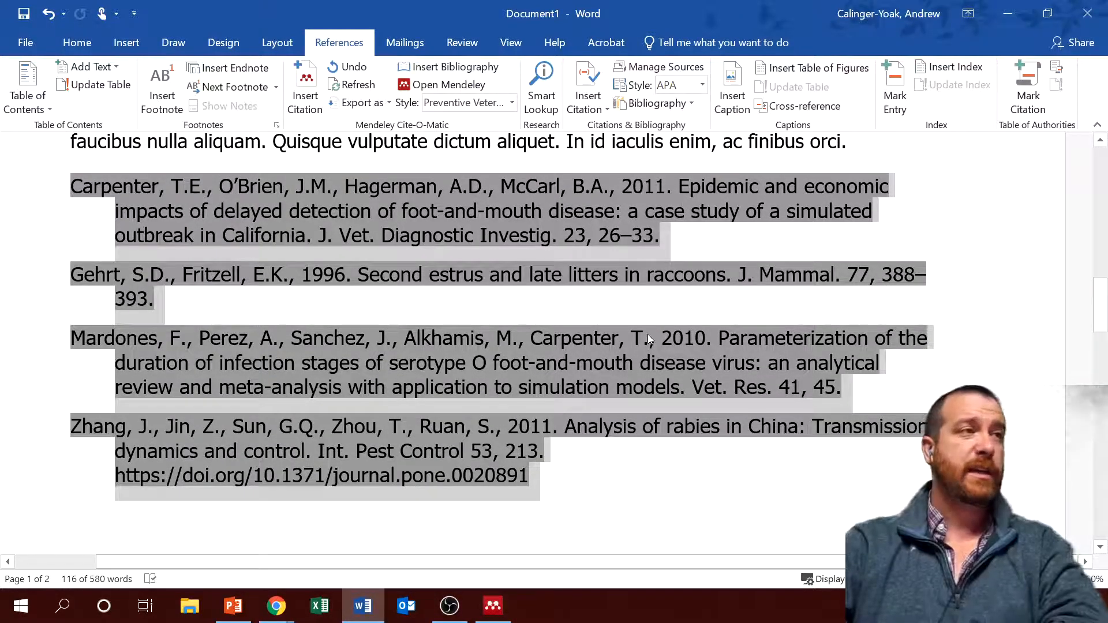
- Try inserting a bibliography after "Morbi quis semper erat" in the first paragraph and undo it
scroll(604, 281, "up", 3)
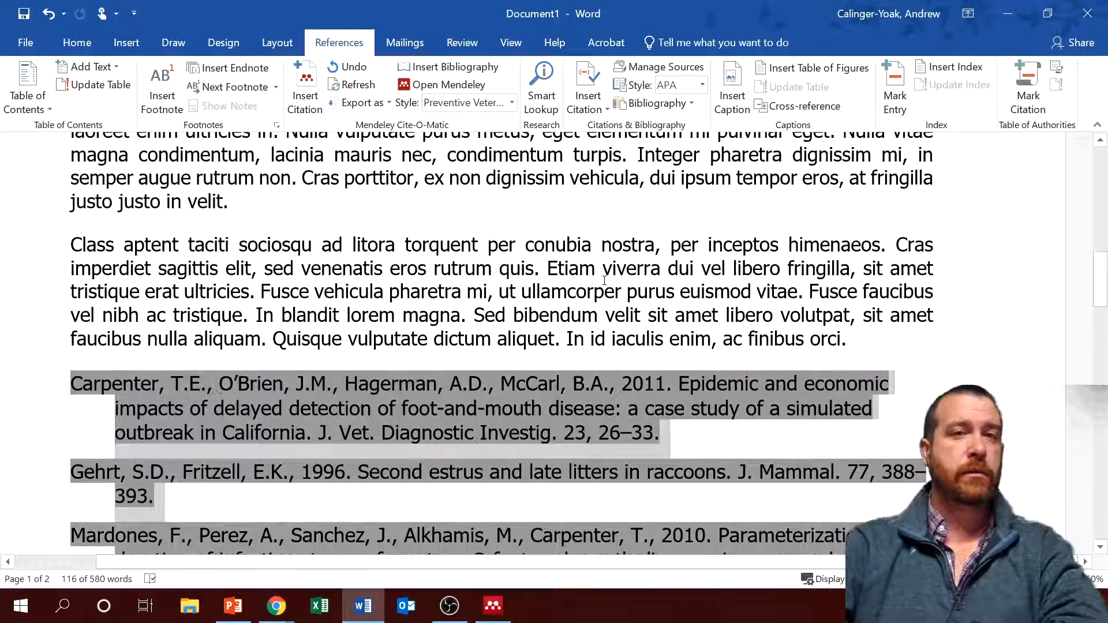
scroll(605, 280, "up", 12)
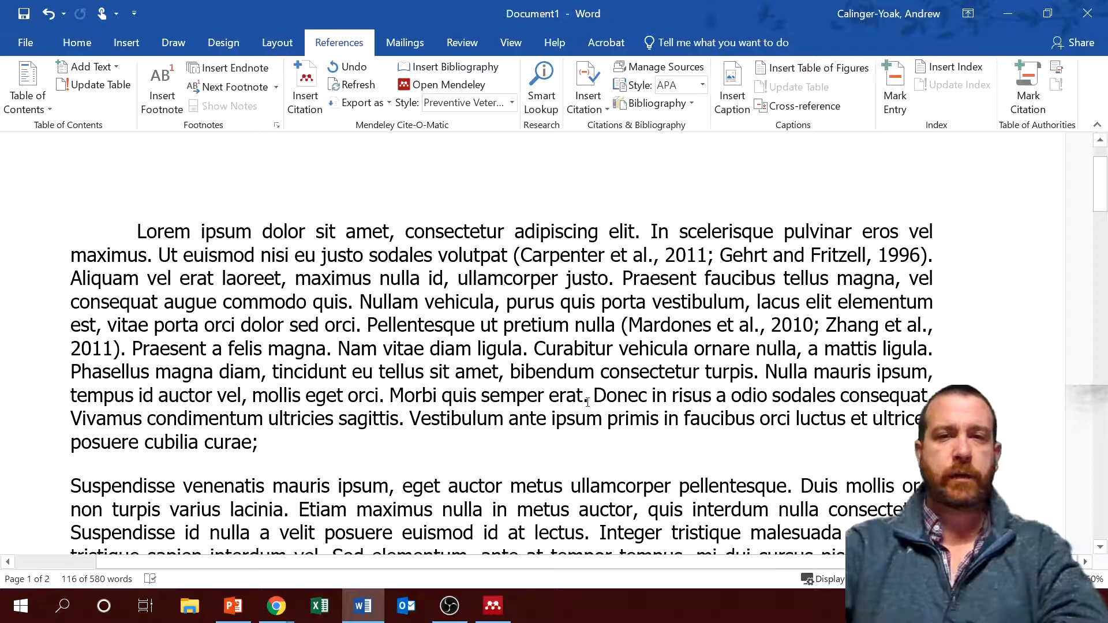
left_click(448, 66)
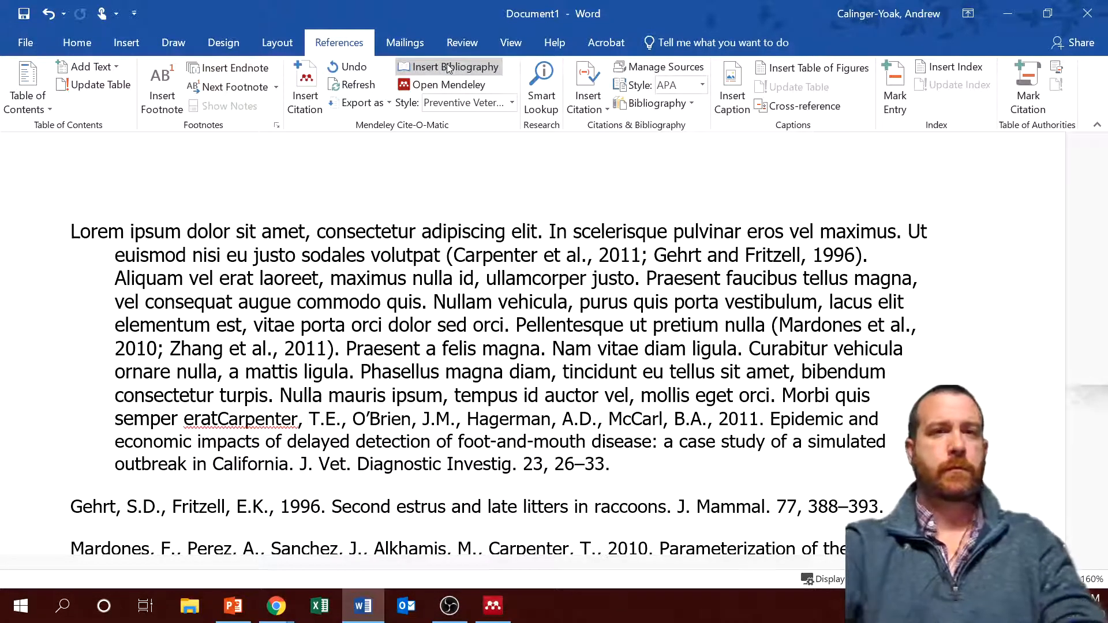
key("ctrl+z")
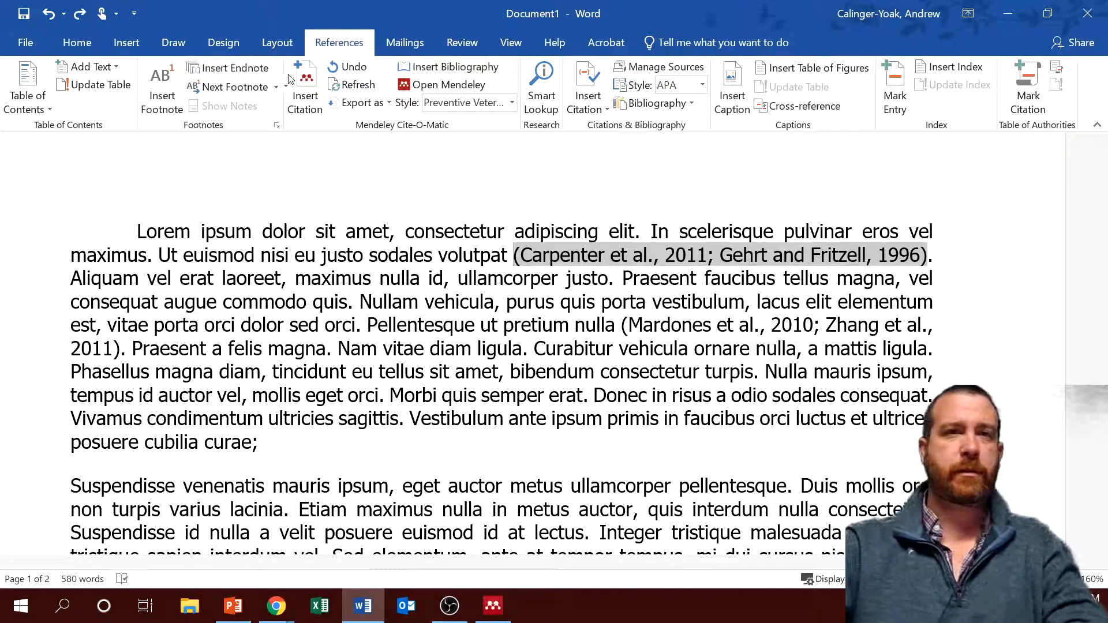
- Start a Mendeley citation after "Morbi quis semper erat" in the first paragraph and search the library by the author's surname
left_click(305, 87)
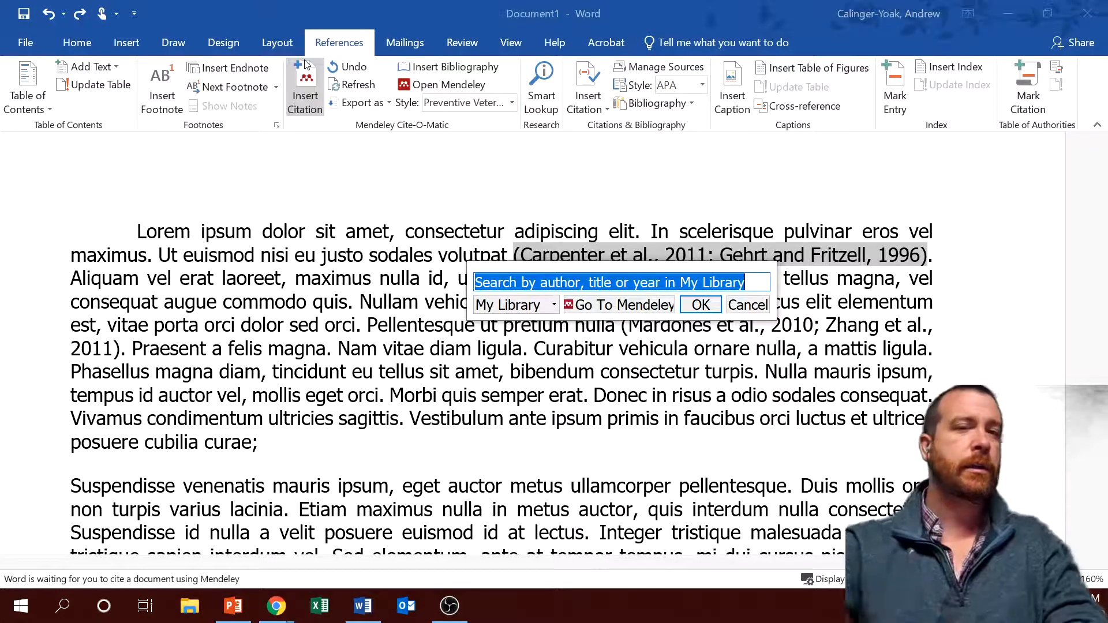
left_click(748, 305)
left_click(584, 393)
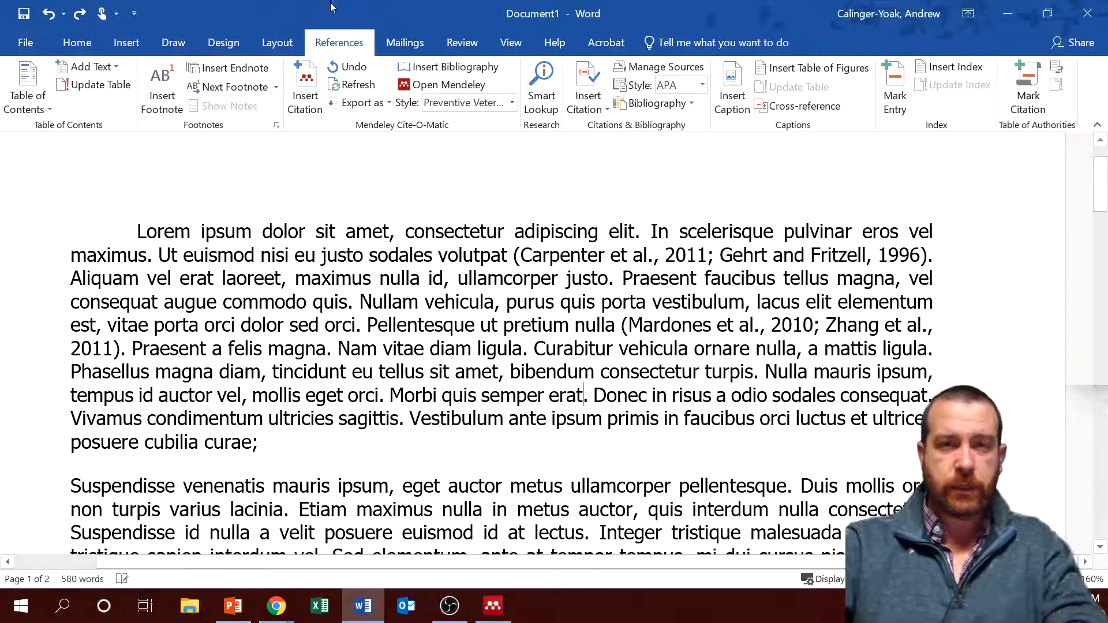
left_click(304, 65)
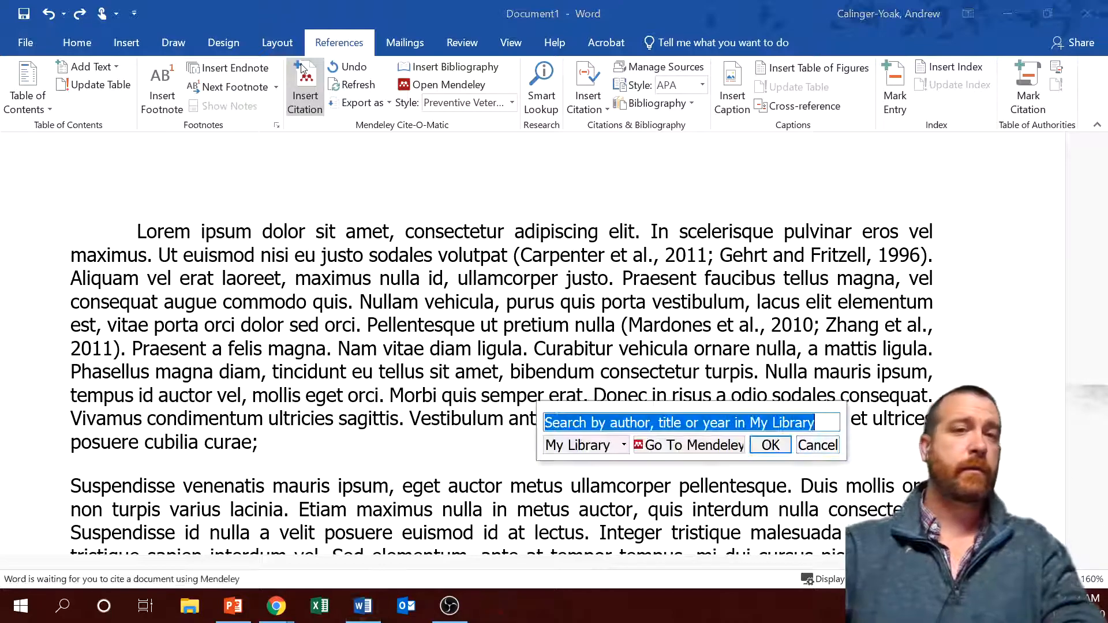
type("gehrt")
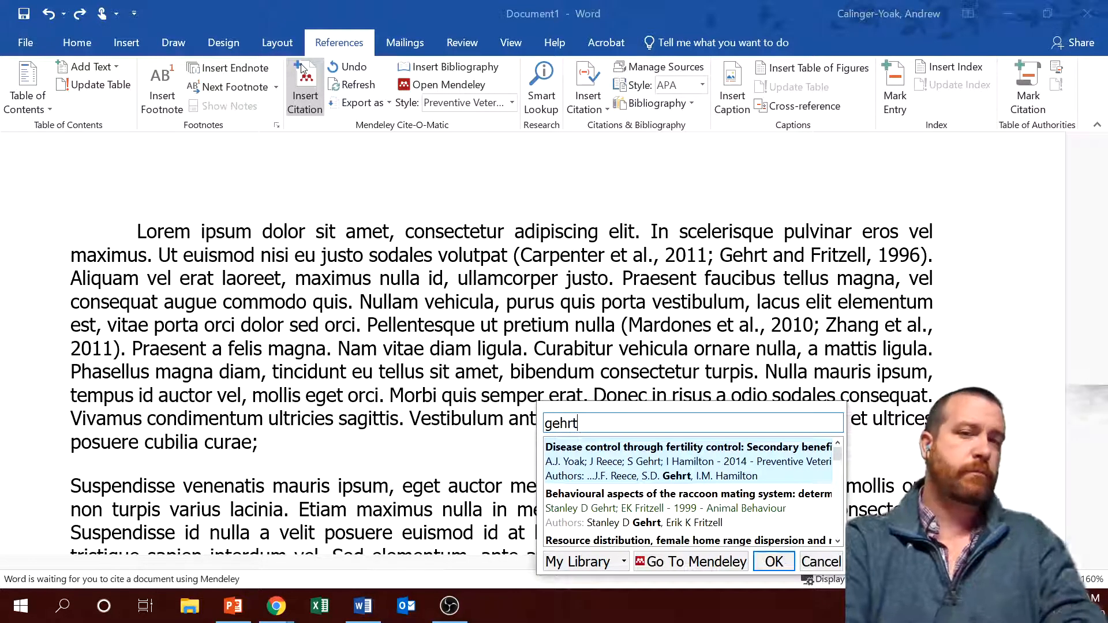
- Insert the 1998 Animal Behaviour article "Resource distribution, female home range dispersion" as the citation
key("Down")
key("Down")
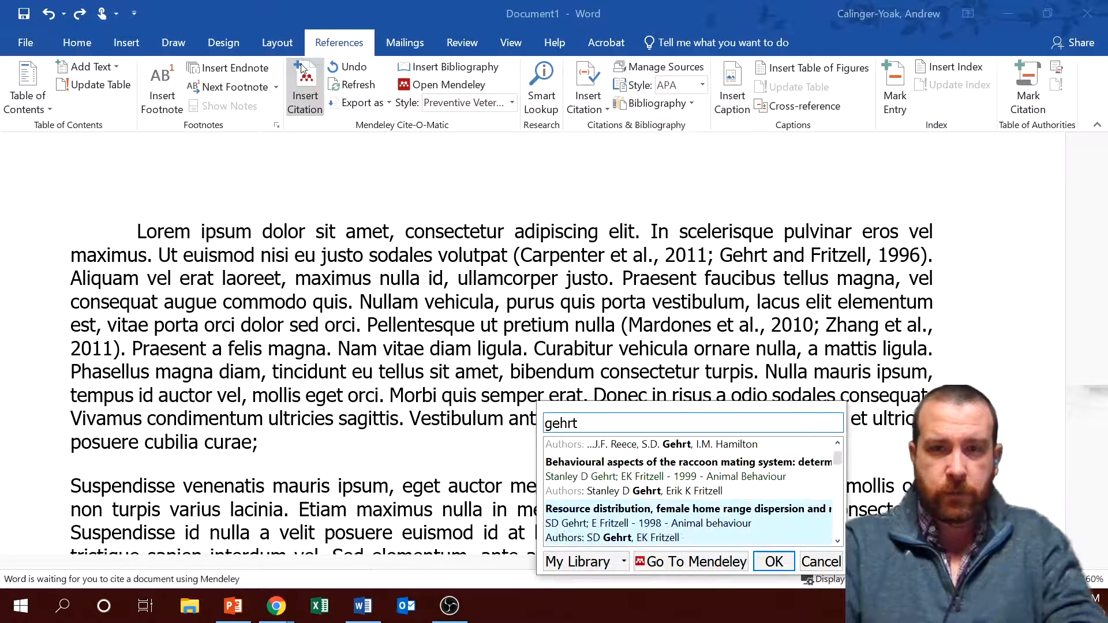
key("Down")
key("Down")
key("Down")
key("Down")
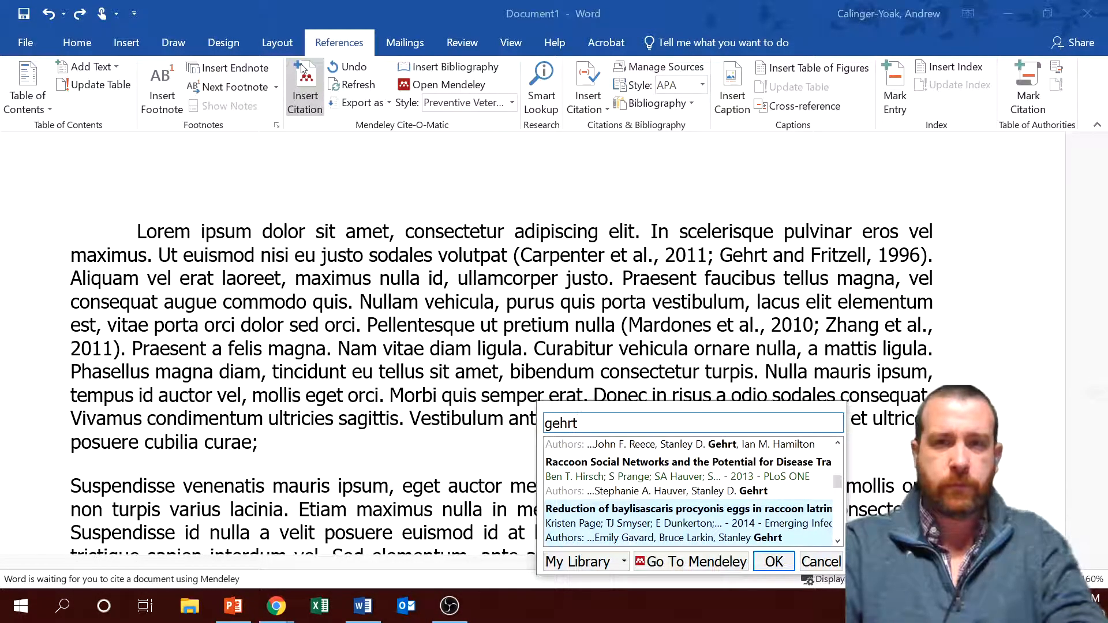
key("Up")
key("Up")
key("Up")
key("Up")
key("Return")
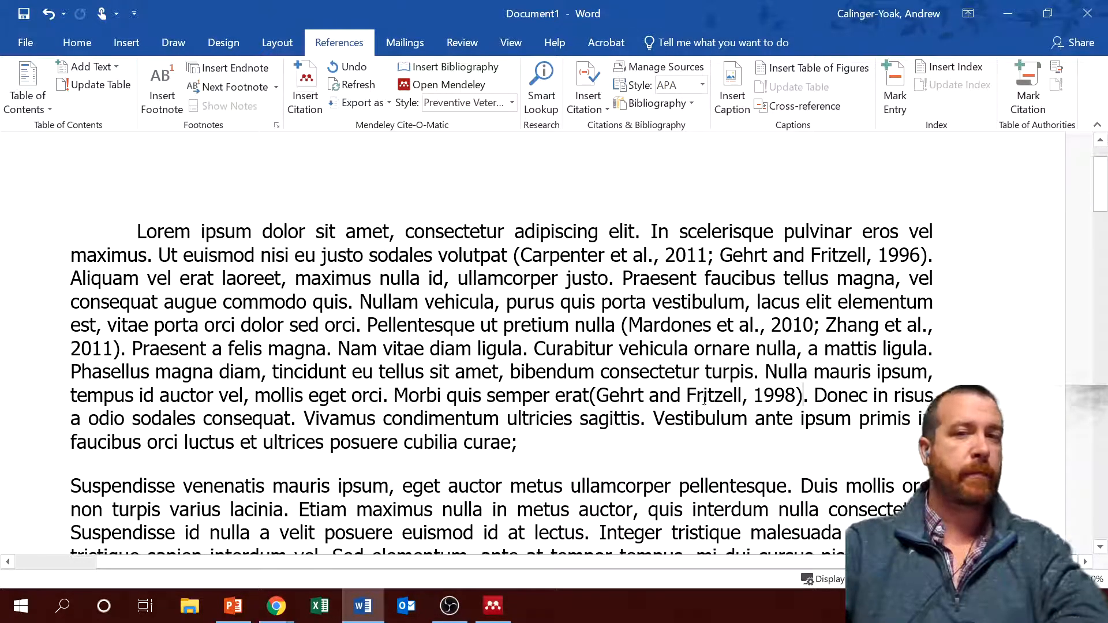
- Check the bibliography after the last paragraph for the entry belonging to the new 1998 citation
scroll(592, 427, "down", 20)
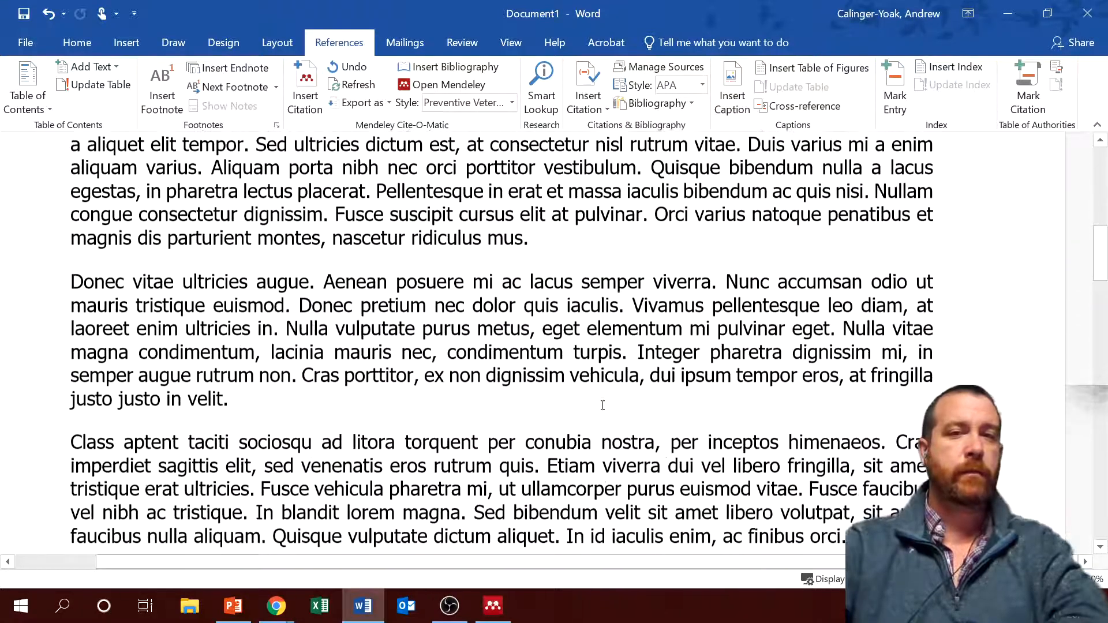
scroll(441, 337, "up", 3)
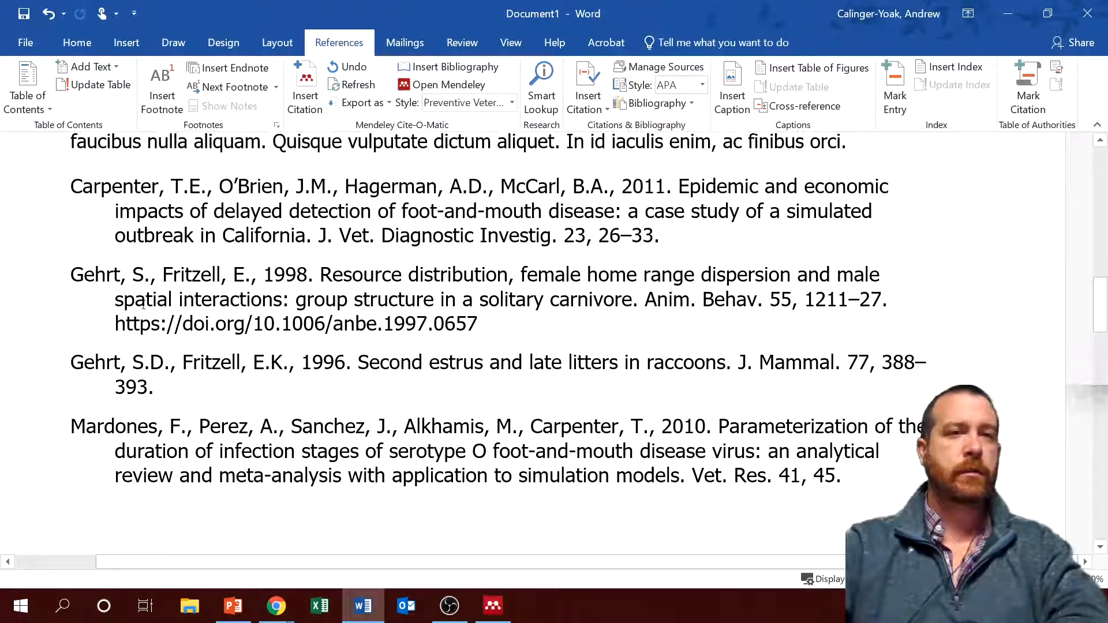
left_click_drag(121, 281, 512, 428)
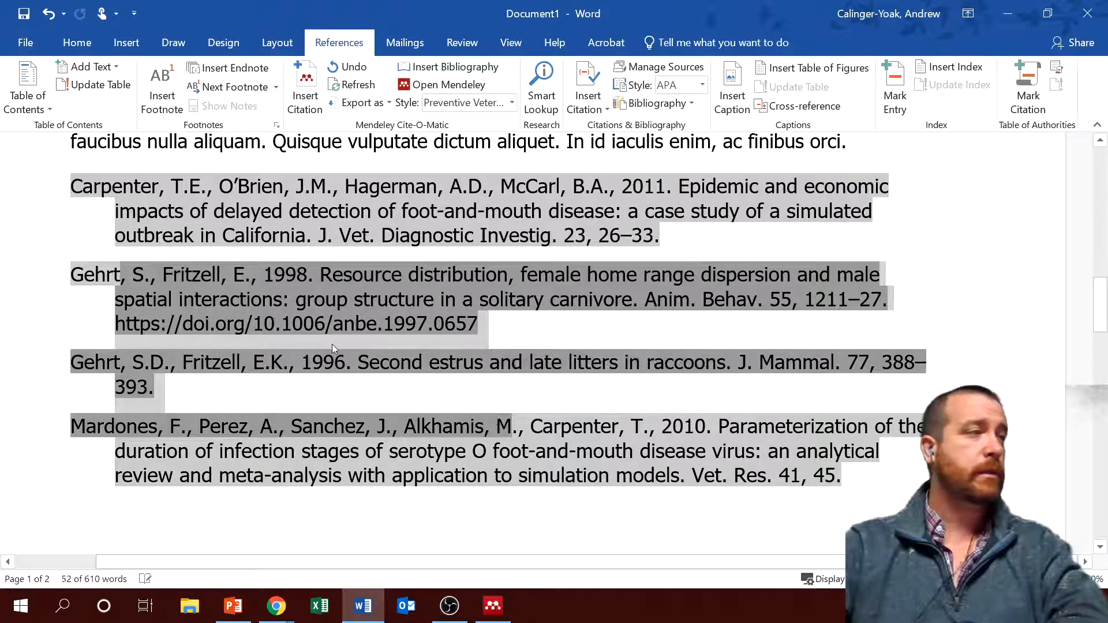
scroll(200, 370, "up", 3)
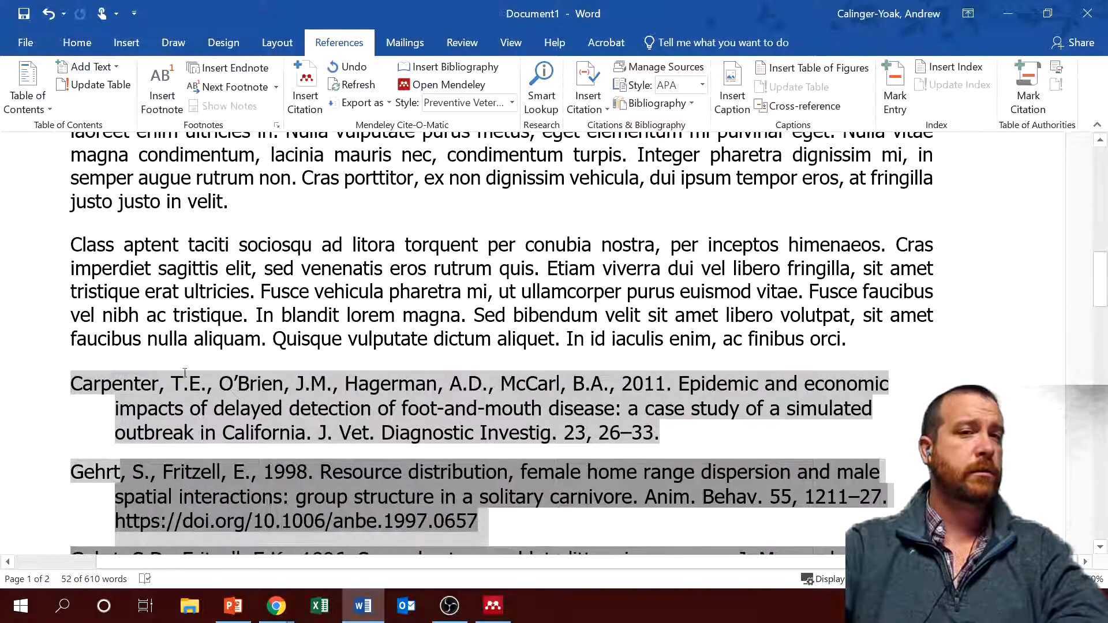
- Add a "Works Cited" heading above the bibliography, set off from the last paragraph by an empty line
left_click(91, 365)
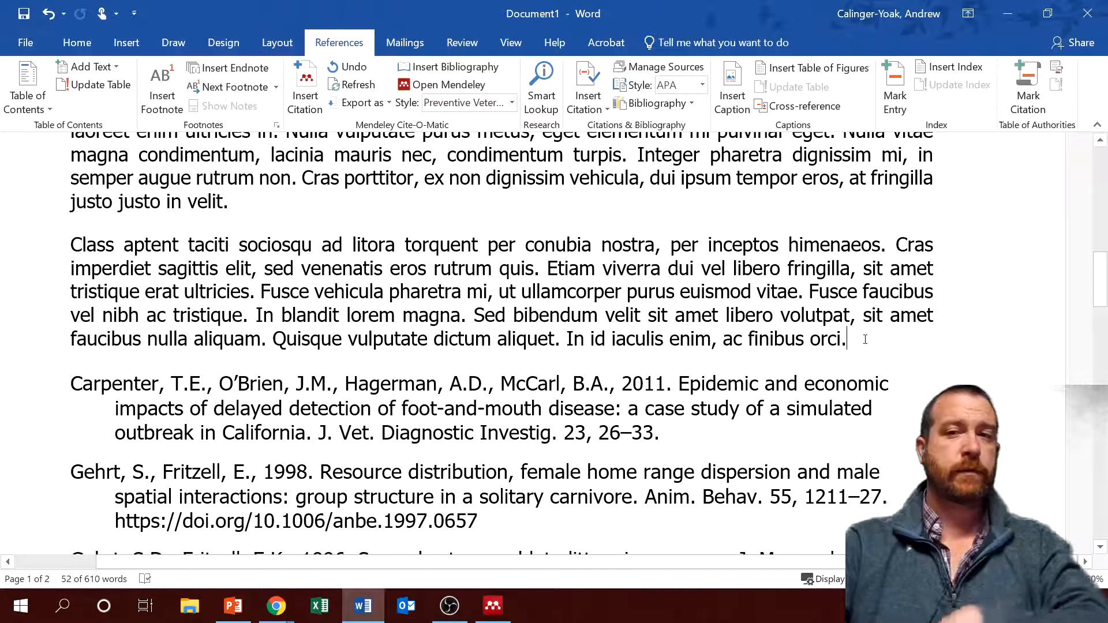
left_click(901, 350)
key("Return")
key("Return")
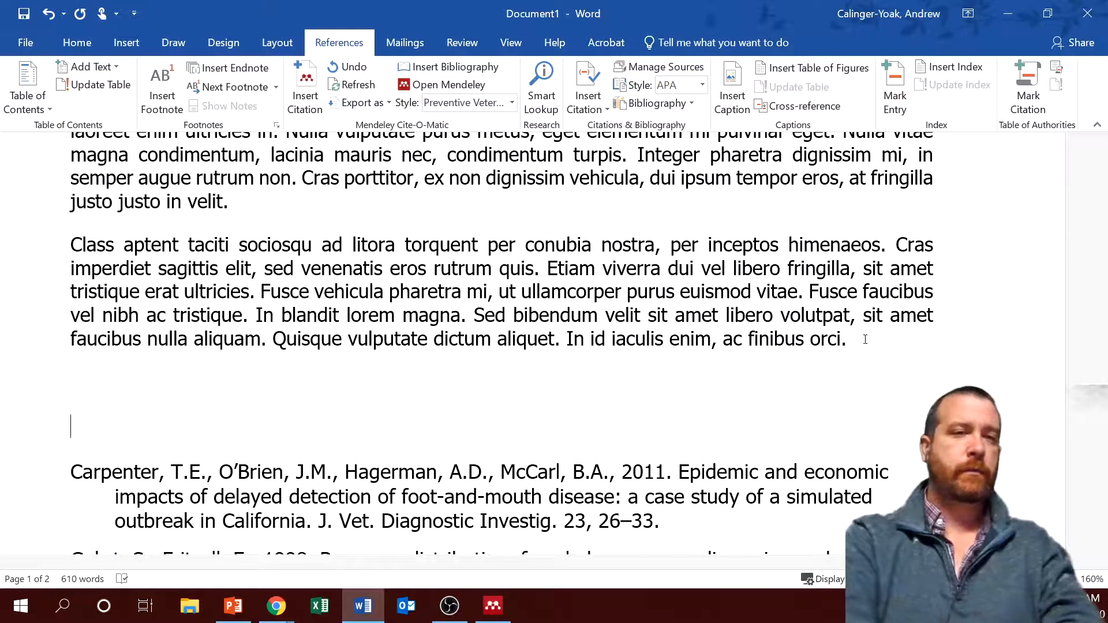
type("Work")
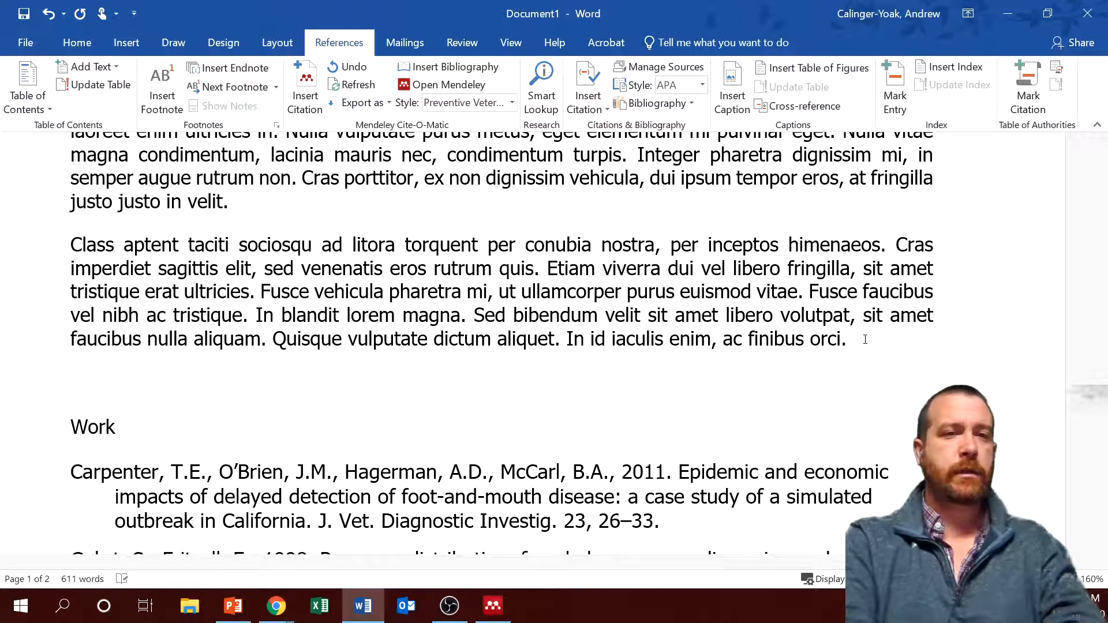
type("s Cited")
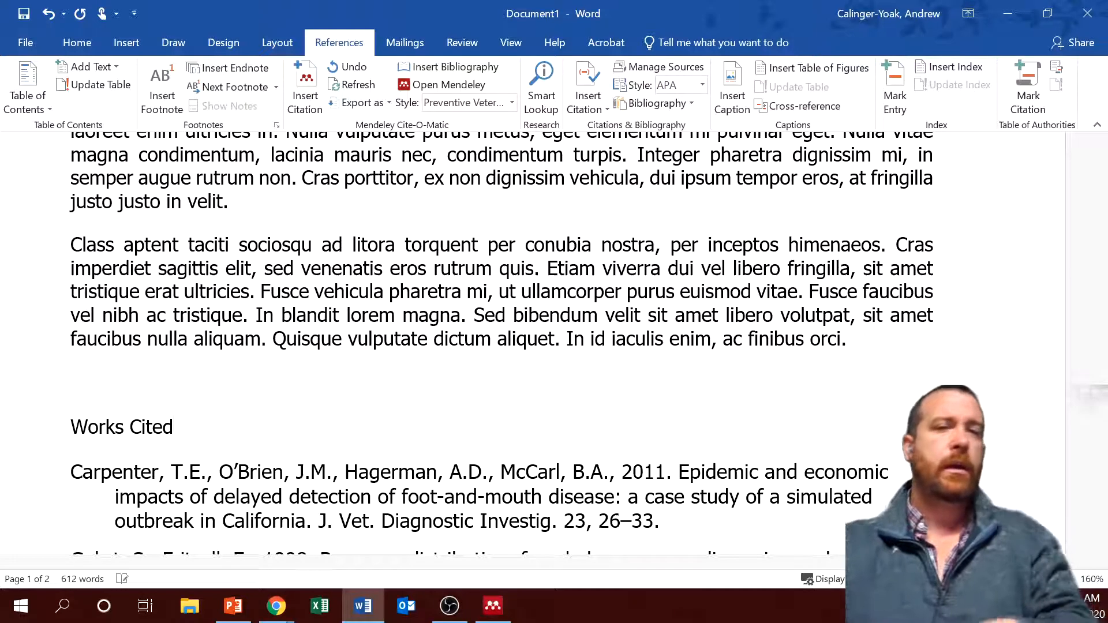
scroll(335, 307, "down", 5)
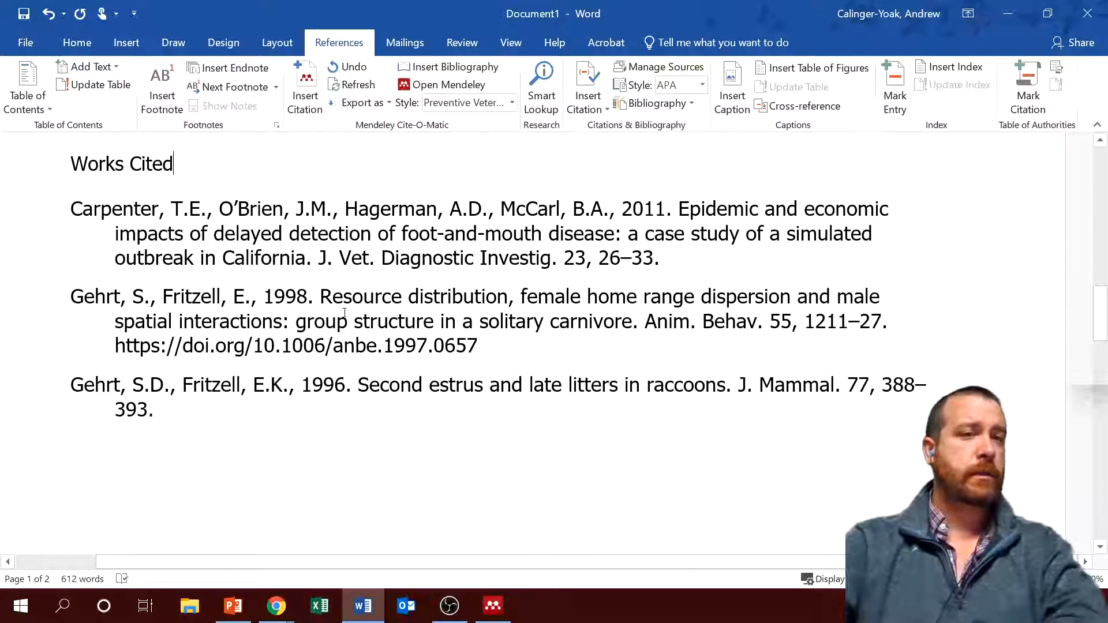
scroll(368, 227, "up", 4)
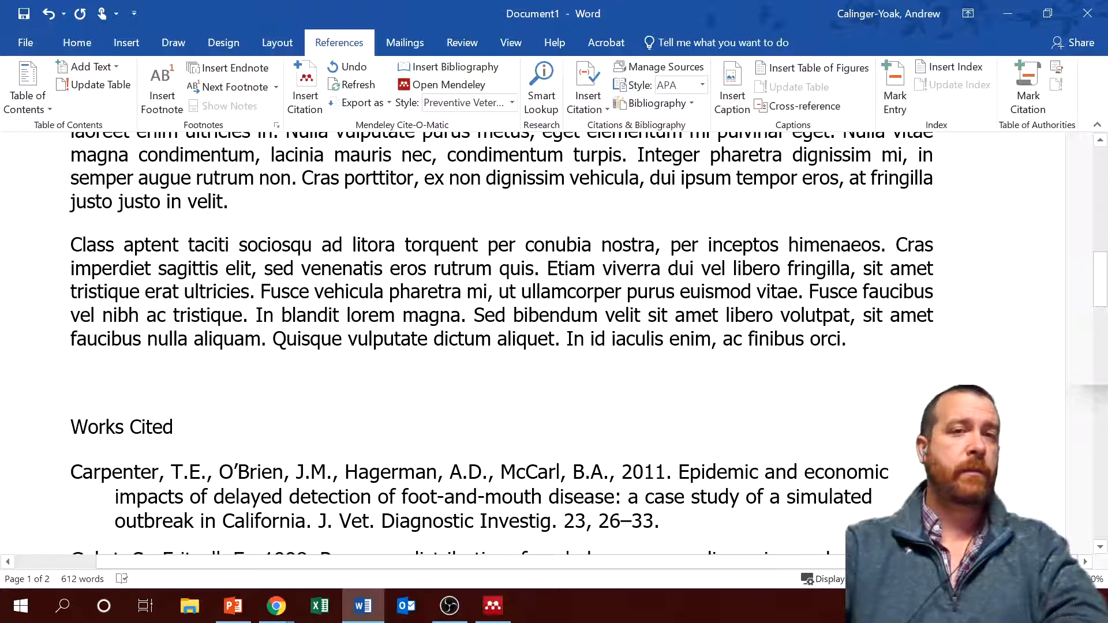
- Try the Vancouver citation style and review the bibliography entries and the citations in the first paragraph
scroll(354, 538, "down", 1)
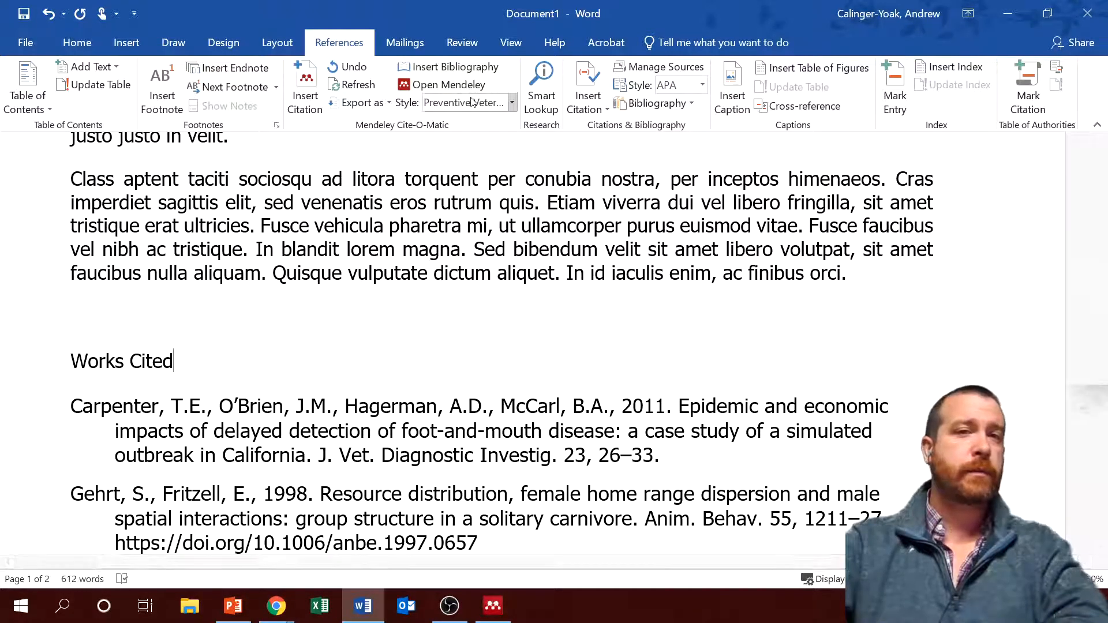
left_click(495, 105)
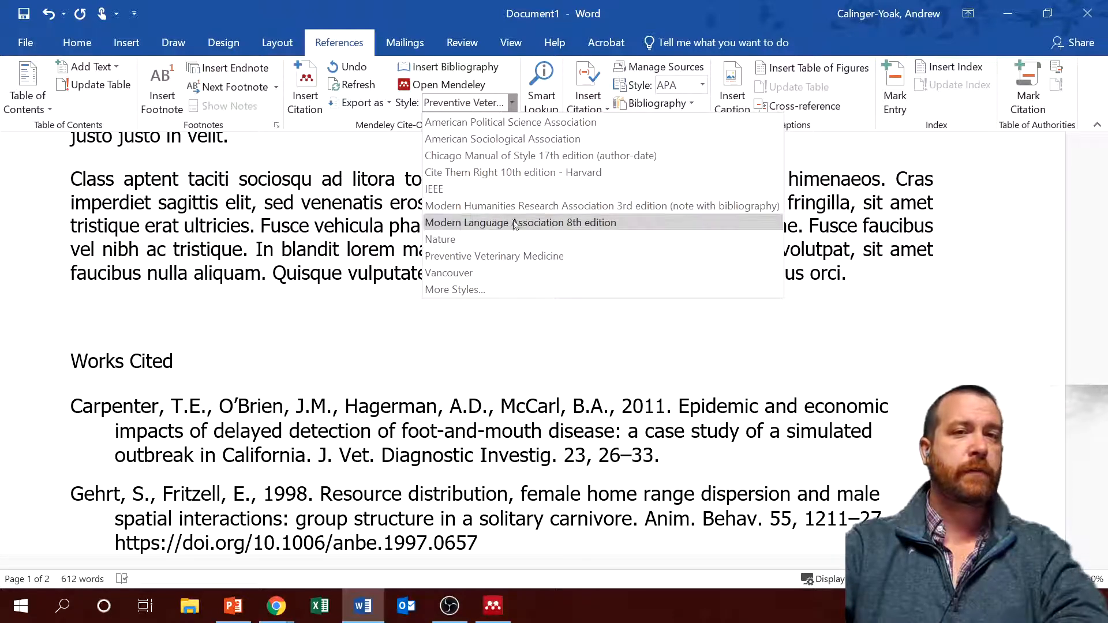
left_click(507, 272)
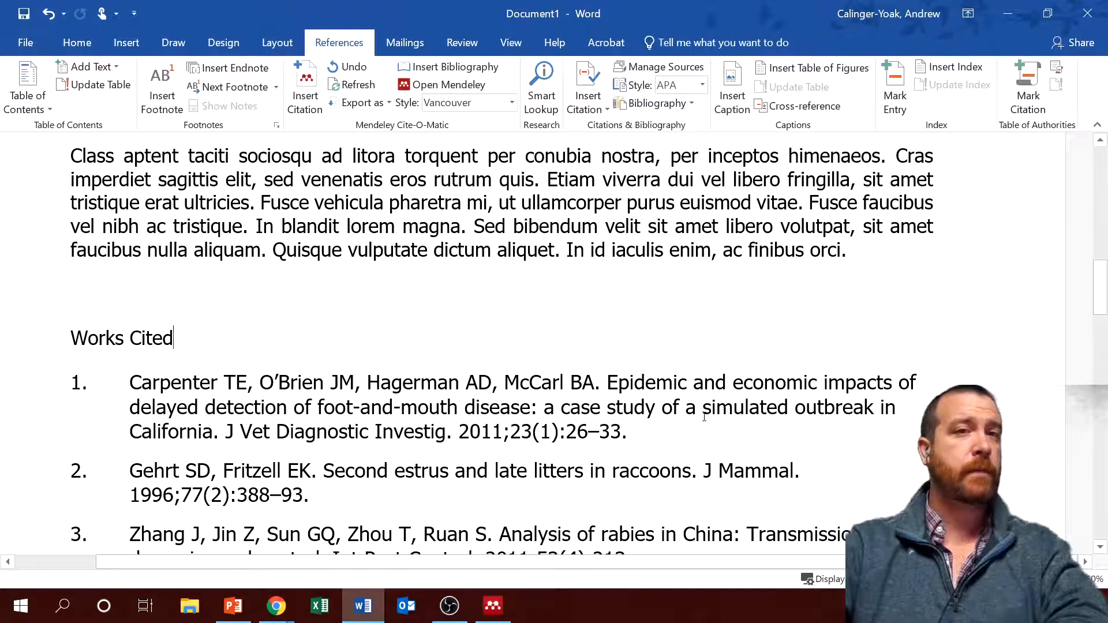
scroll(498, 378, "down", 3)
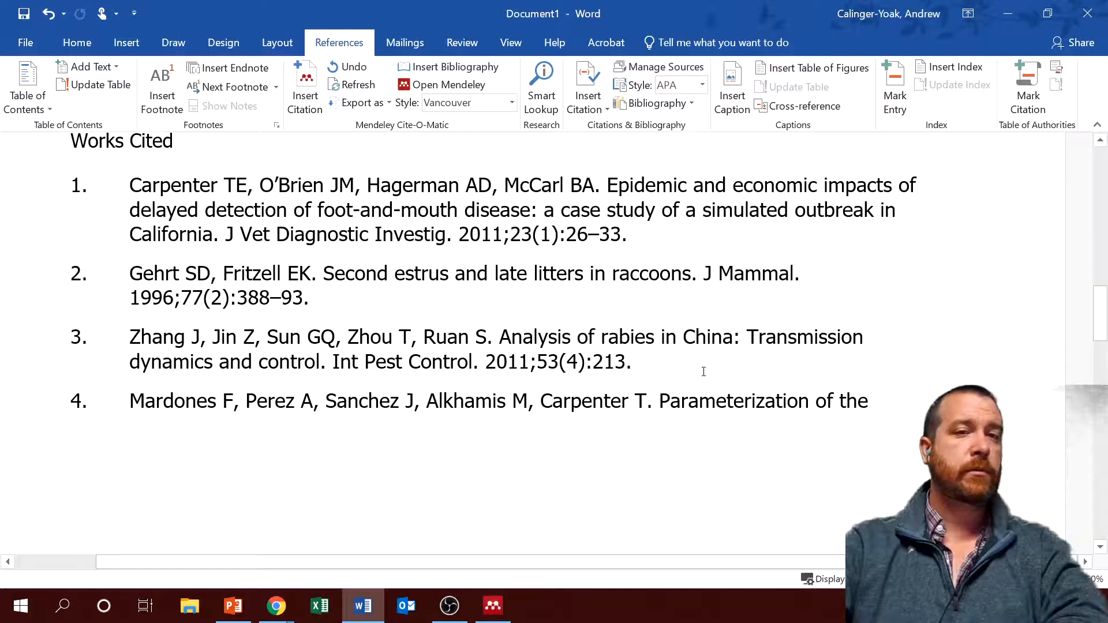
scroll(709, 394, "up", 8)
scroll(709, 394, "up", 6)
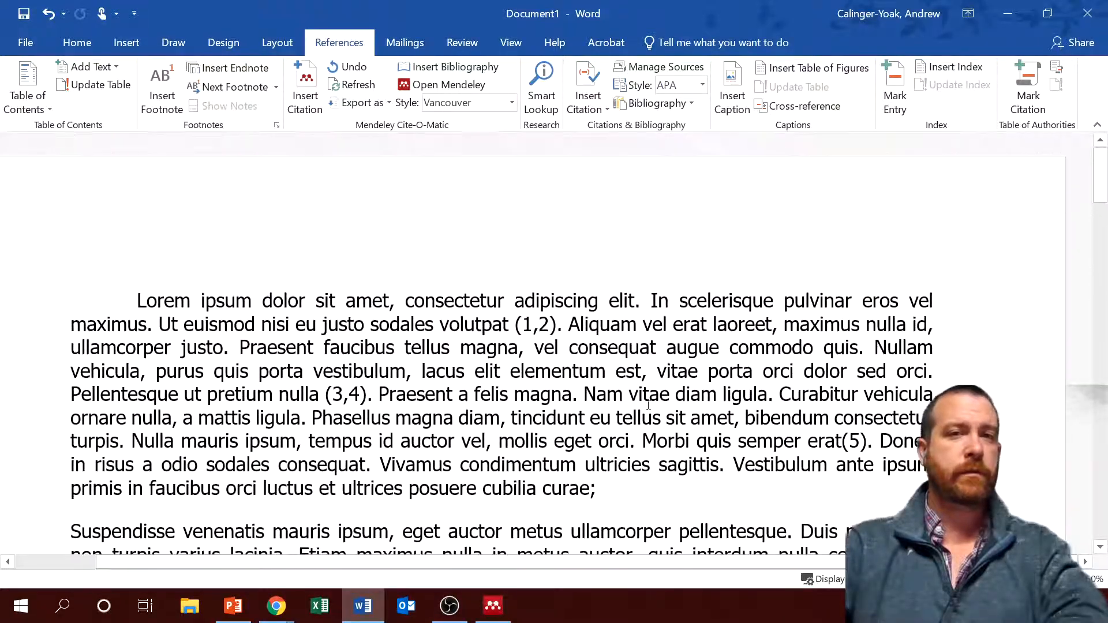
left_click(532, 324)
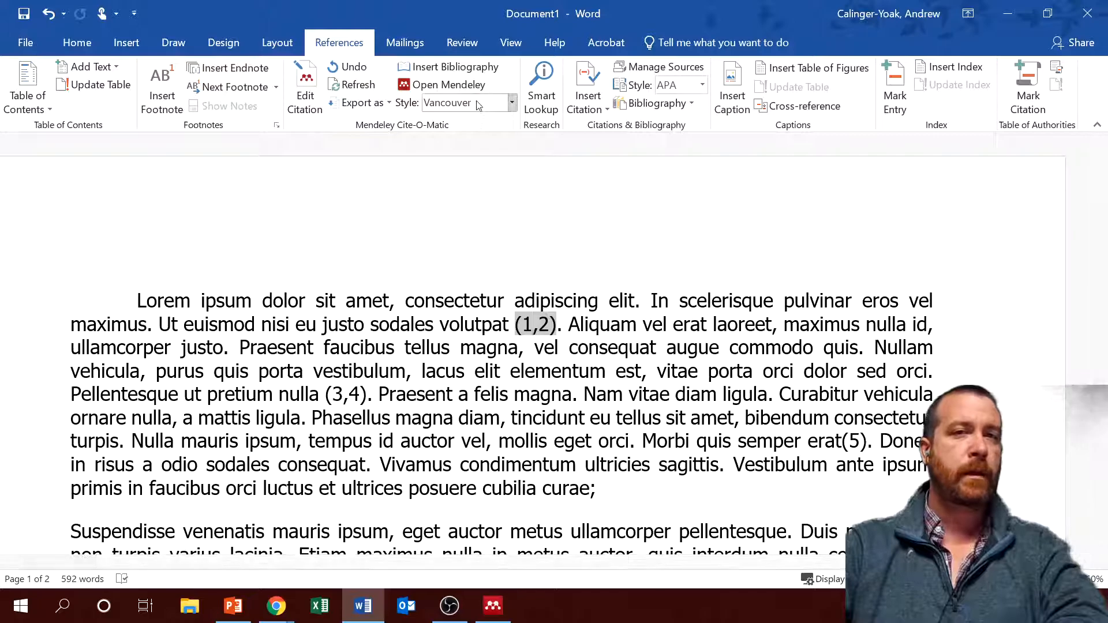
- Restore the Preventive Veterinary Medicine citation style and look over the Works Cited entries
left_click(511, 103)
left_click(523, 261)
scroll(305, 339, "down", 10)
scroll(304, 339, "down", 15)
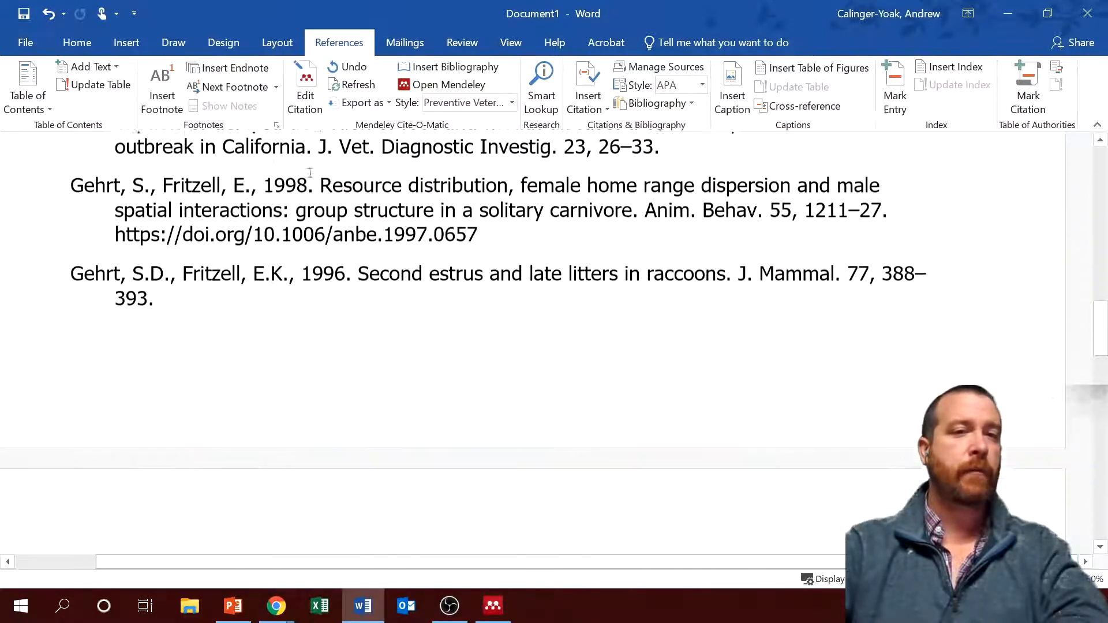
scroll(342, 397, "up", 12)
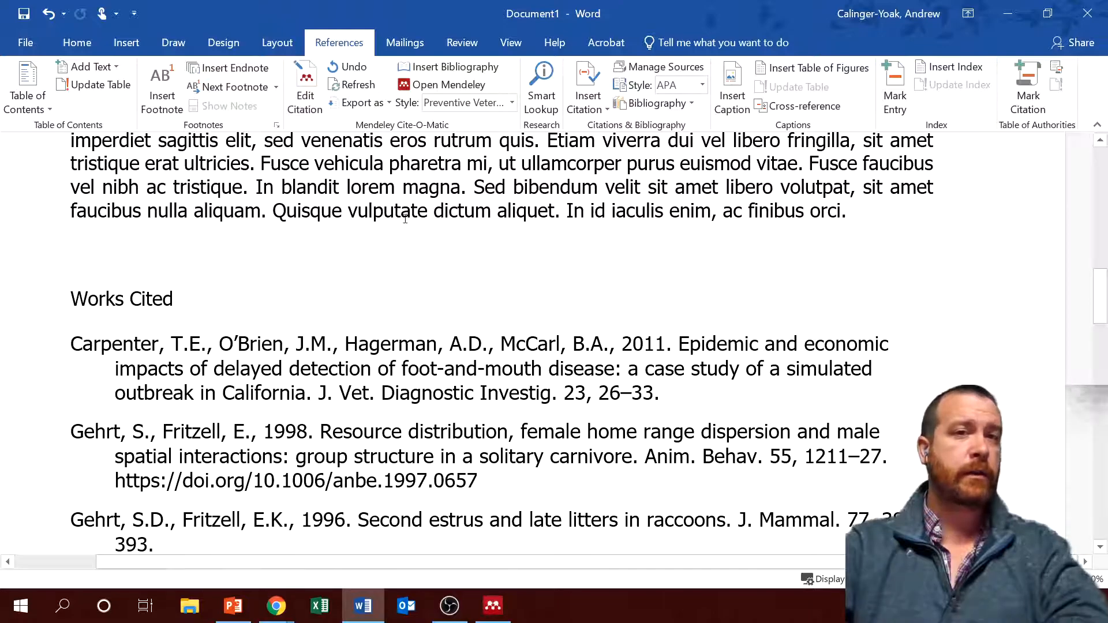
- Go to Mendeley Desktop from a new citation prompt, maximize its window and browse the documents in the library
left_click(305, 90)
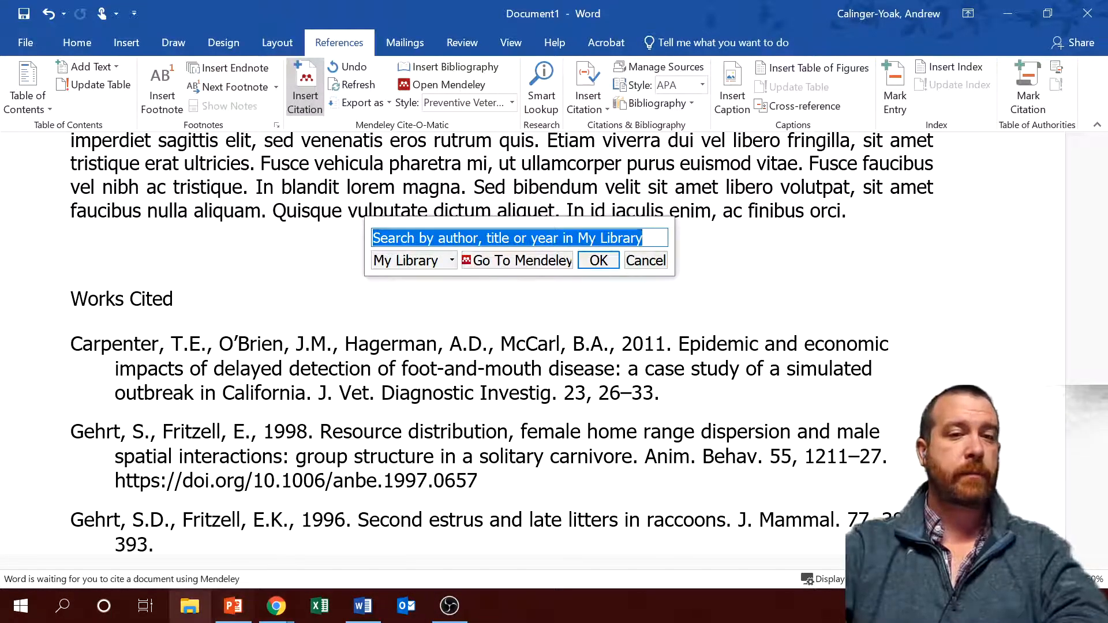
left_click(525, 260)
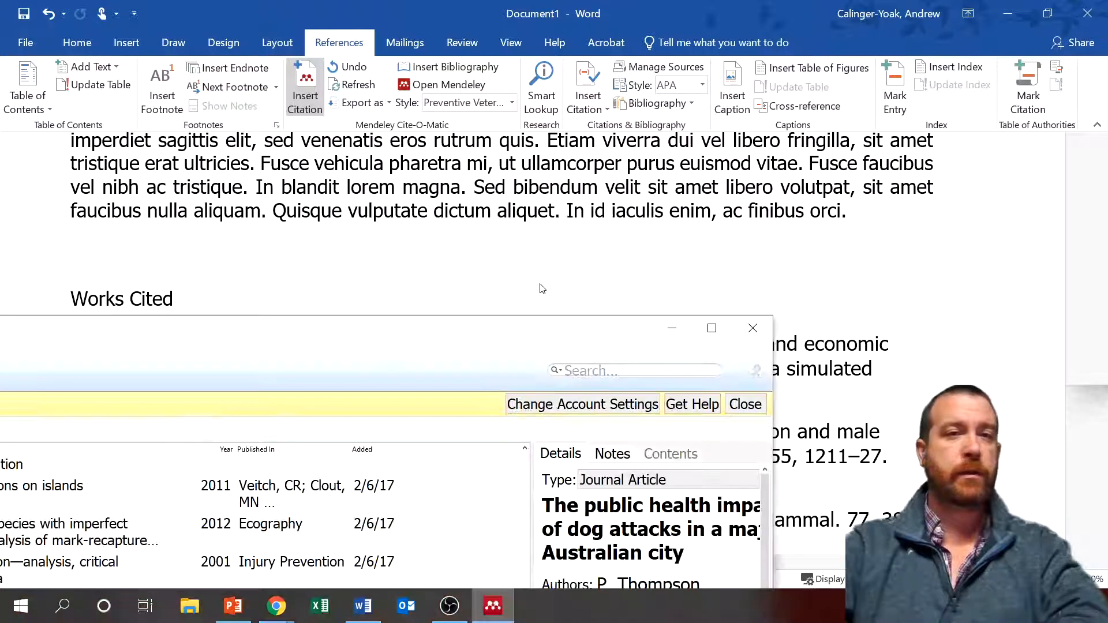
double_click(430, 332)
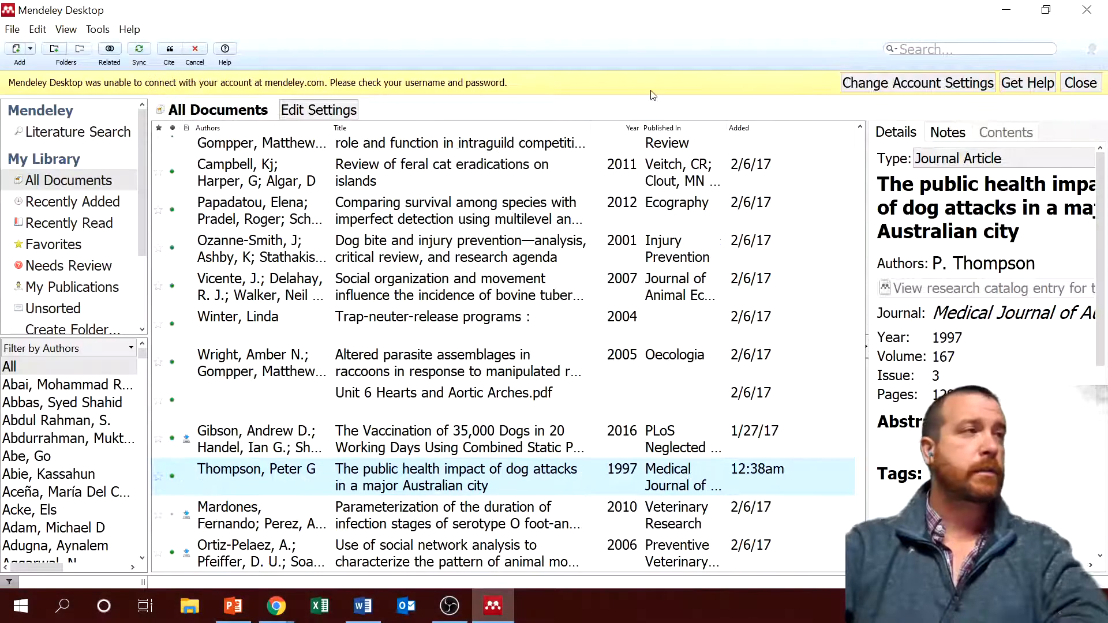
scroll(415, 399, "down", 1)
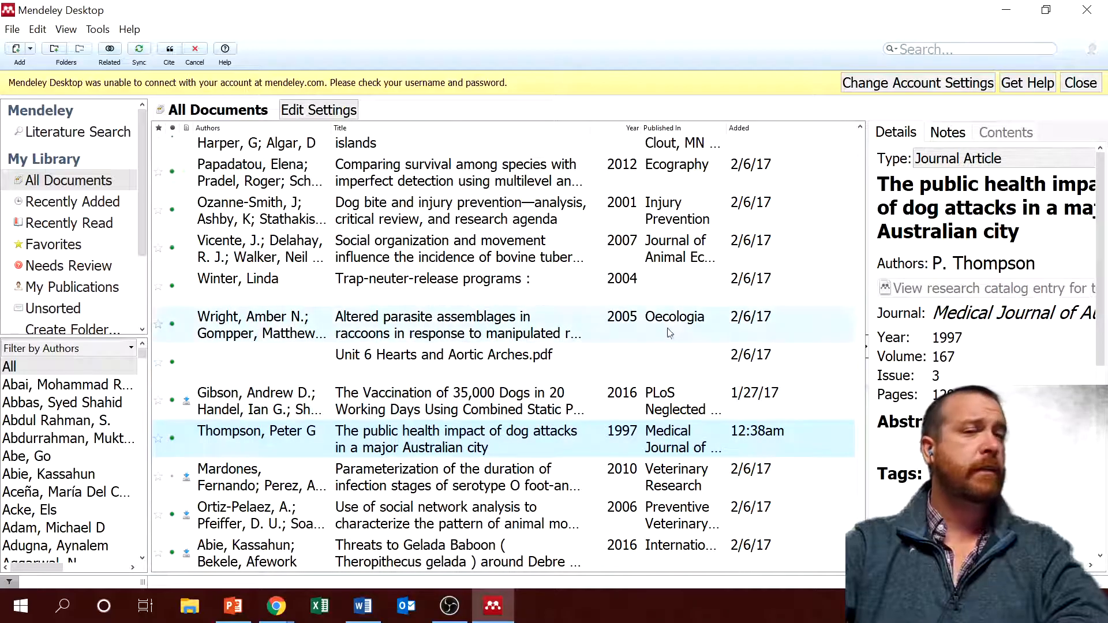
scroll(726, 323, "down", 15)
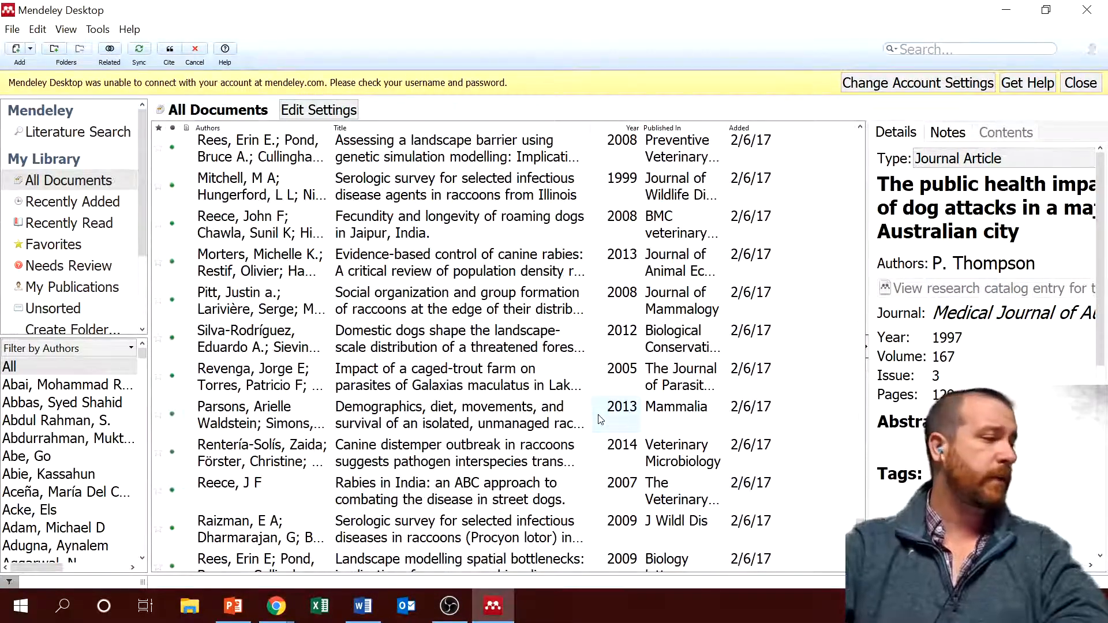
scroll(601, 419, "up", 10)
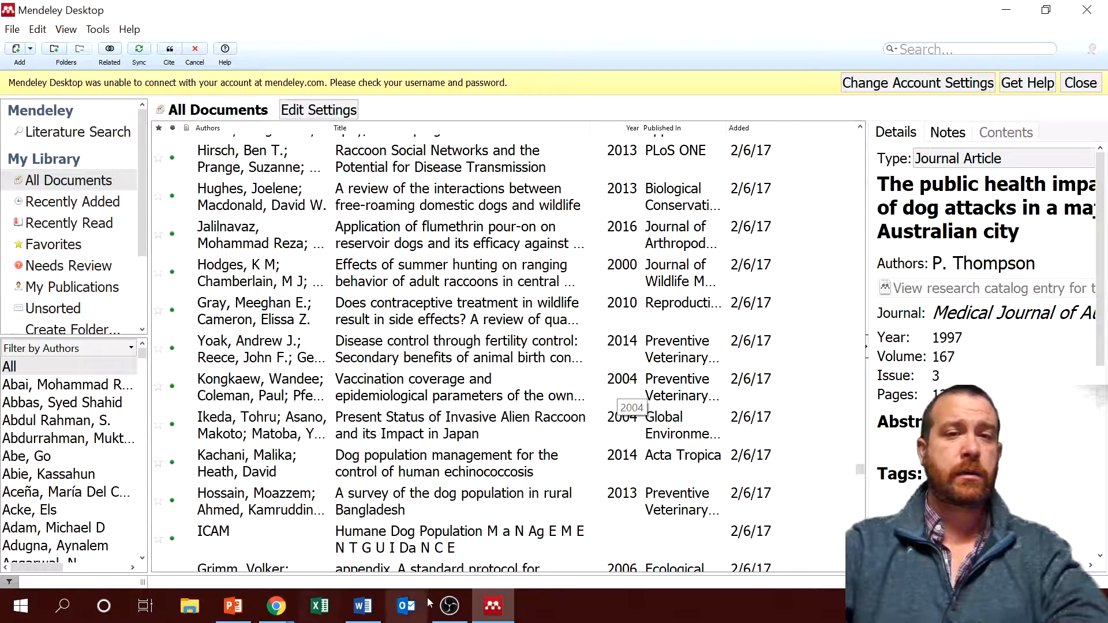
- Switch back to the Word document and view the text above the Works Cited section
mouse_move(277, 606)
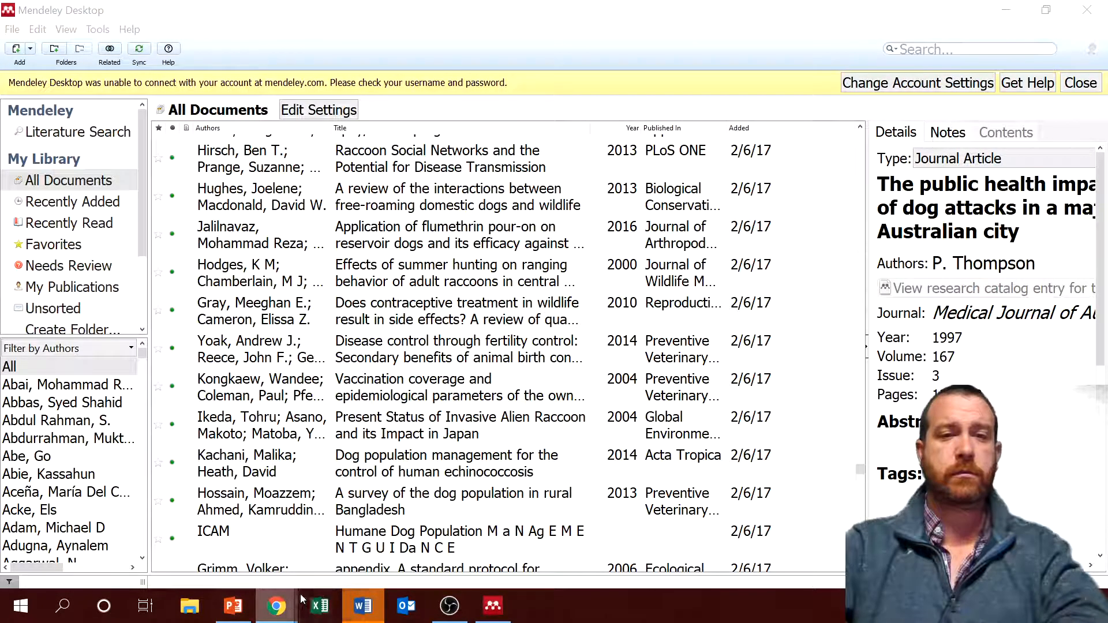
left_click(388, 550)
left_click(363, 606)
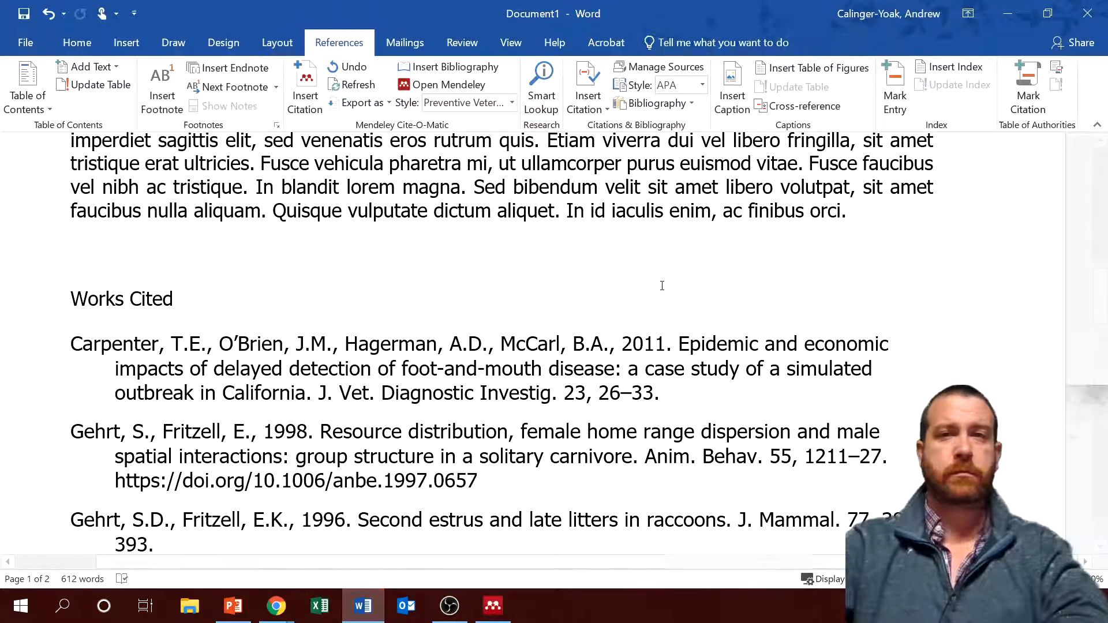
scroll(478, 465, "up", 5)
scroll(477, 465, "up", 3)
- Switch to Chrome and open the Google Scholar home page from the existing search results tab
mouse_move(277, 606)
left_click(369, 551)
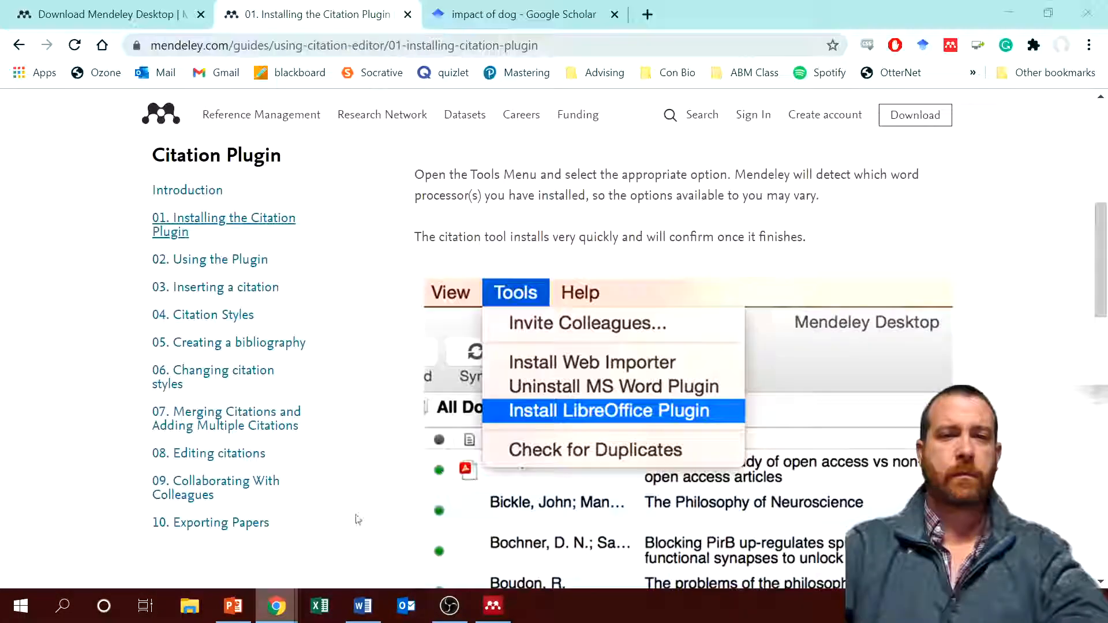
left_click(517, 18)
left_click(169, 123)
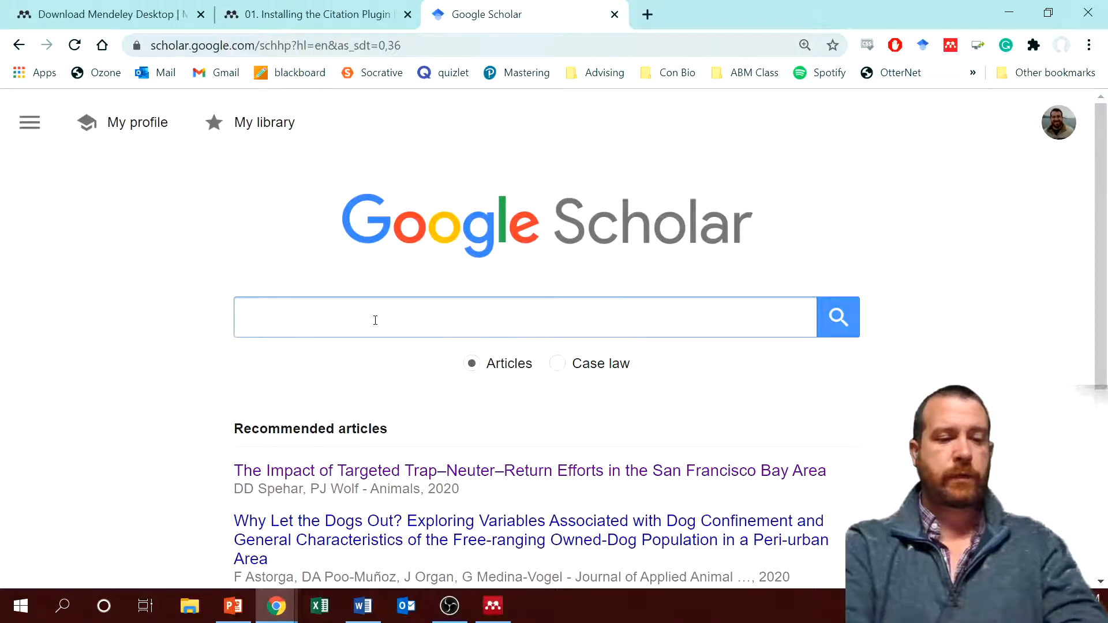
- Search Google Scholar for "dog control" plus the author's surname, and open the citation options for "Optimizing free-roaming dog control programs using agent-based models"
type("dog cont")
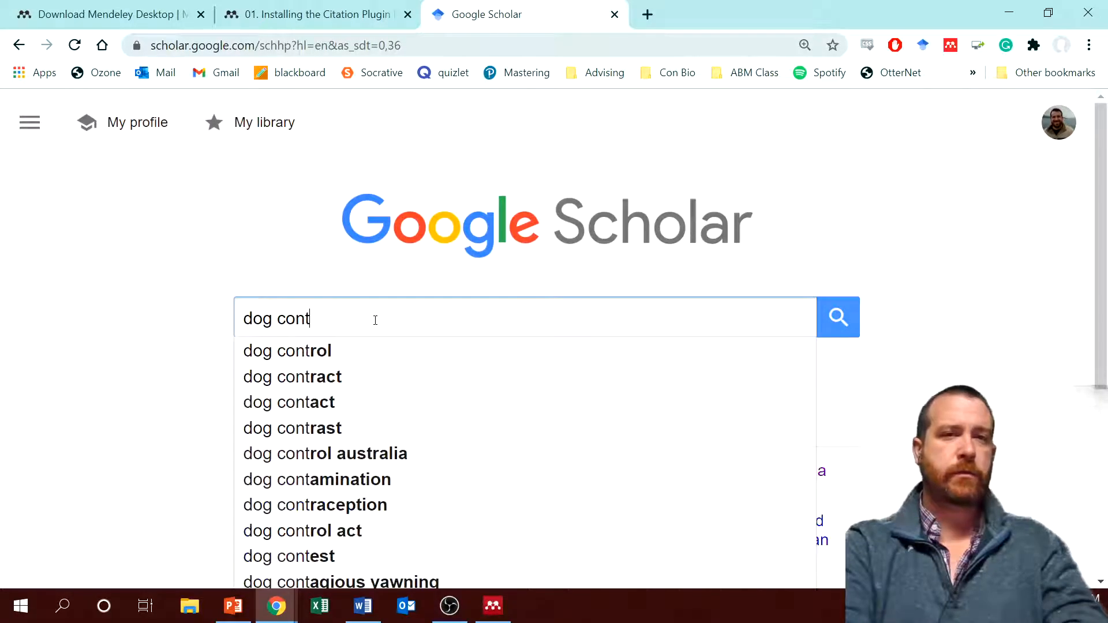
type("rol yoak")
key("Return")
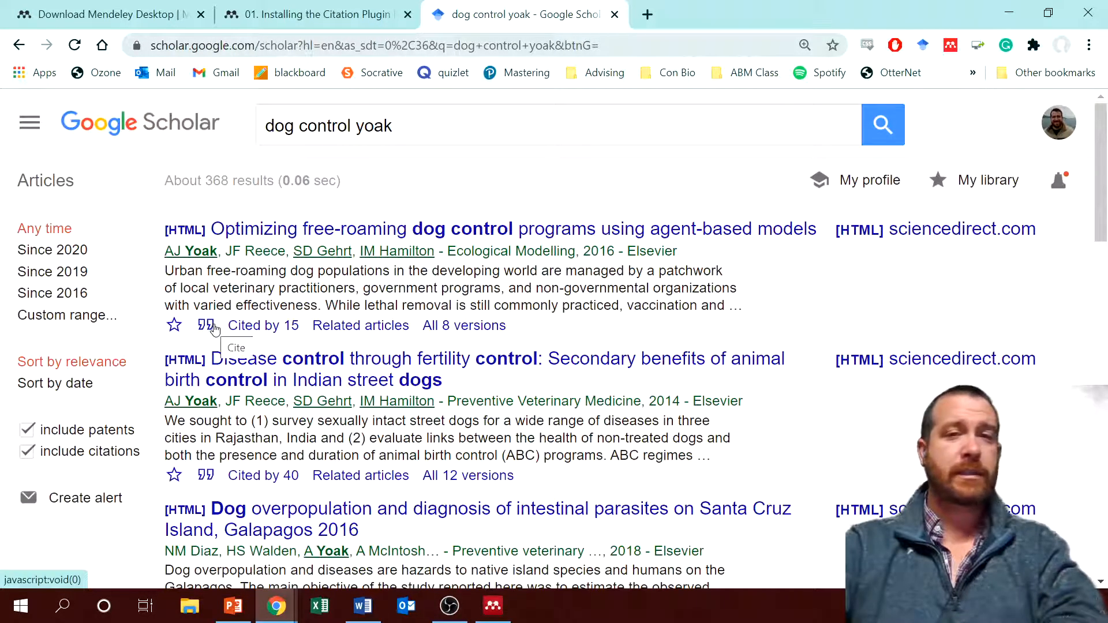
left_click(207, 326)
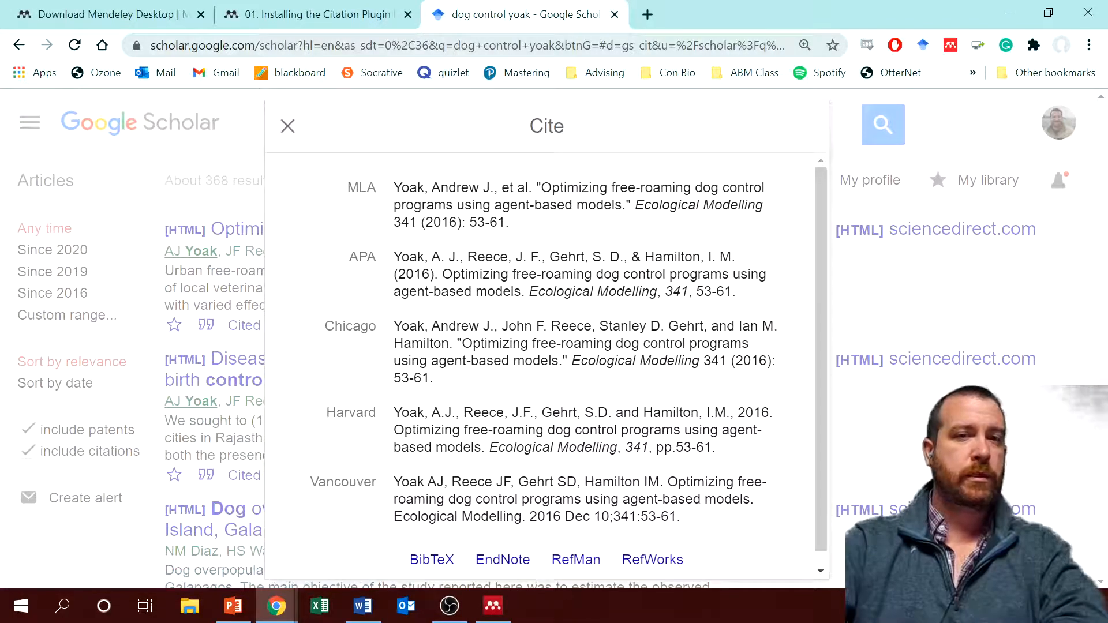
- Download the article's citation in RefMan format, always allowing scholar.google.com to download multiple files
left_click(575, 561)
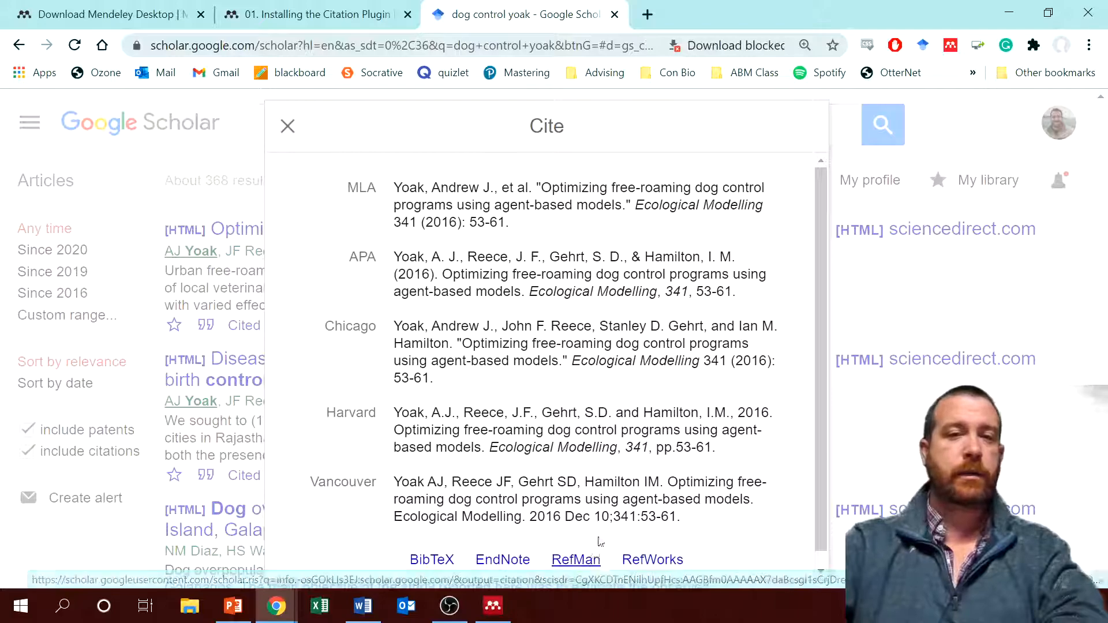
left_click(728, 45)
left_click(704, 139)
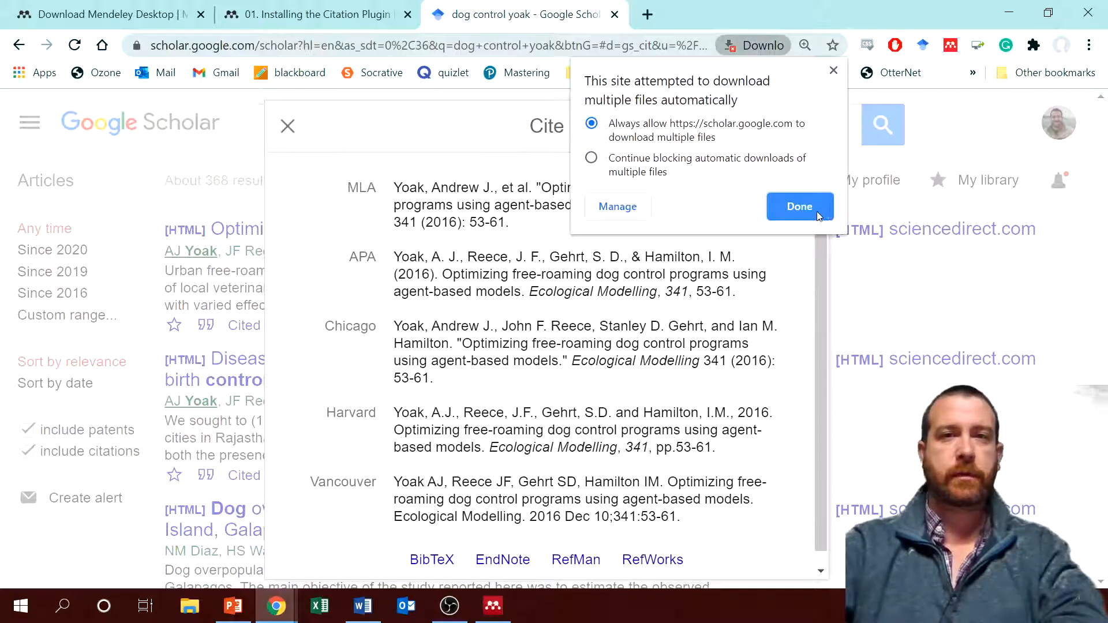
left_click(800, 206)
left_click(576, 558)
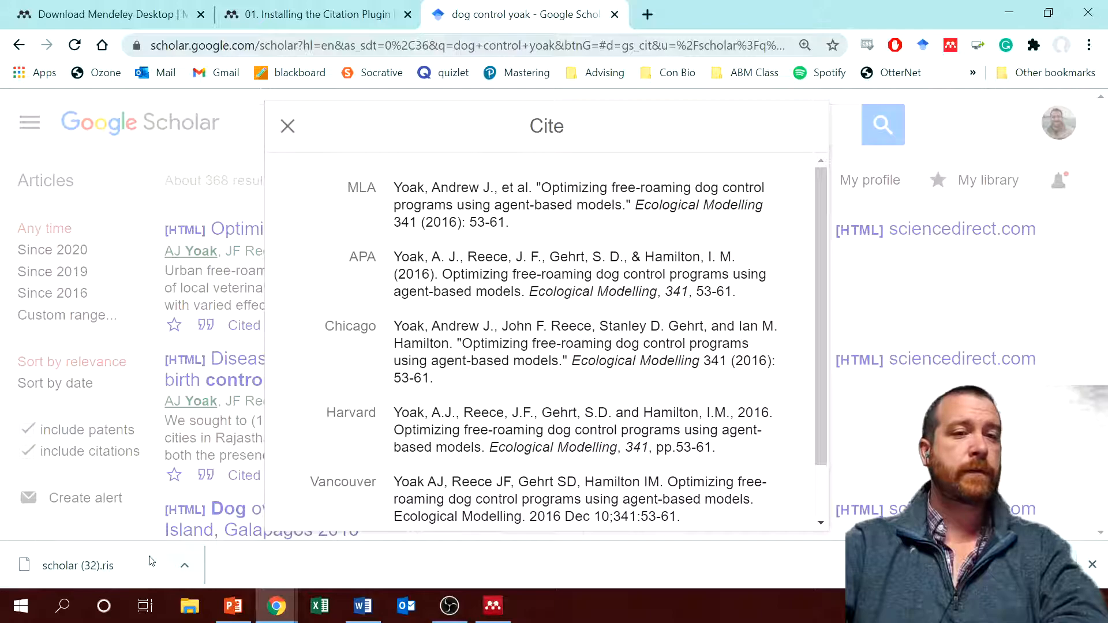
- Import the downloaded scholar (32).ris file into the Mendeley Desktop library and return to the Word document
left_click_drag(102, 567, 530, 273)
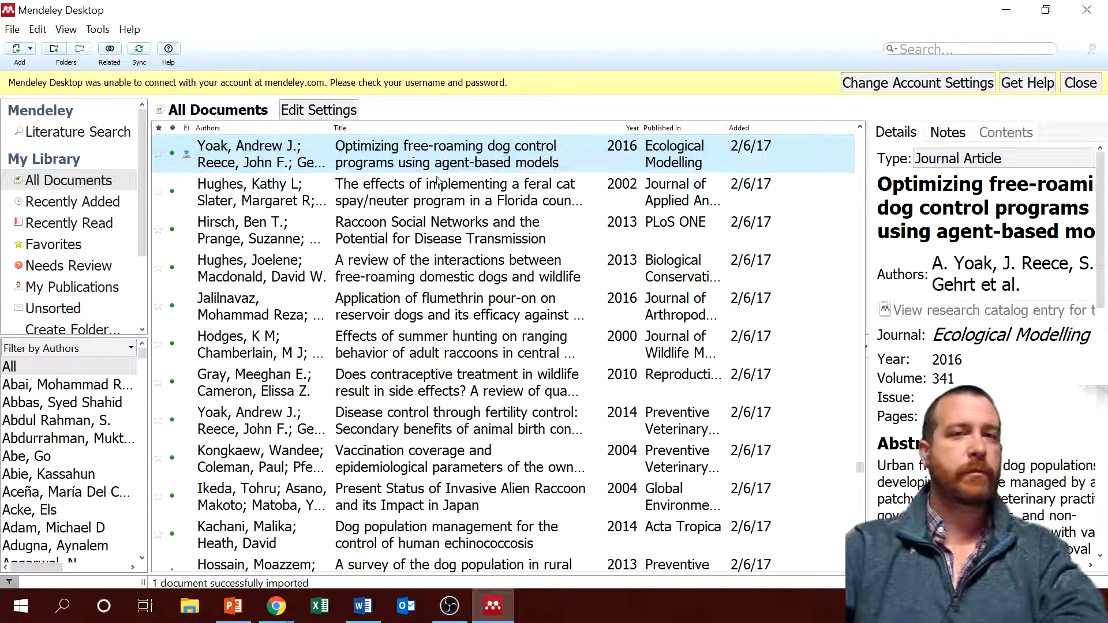
left_click(492, 610)
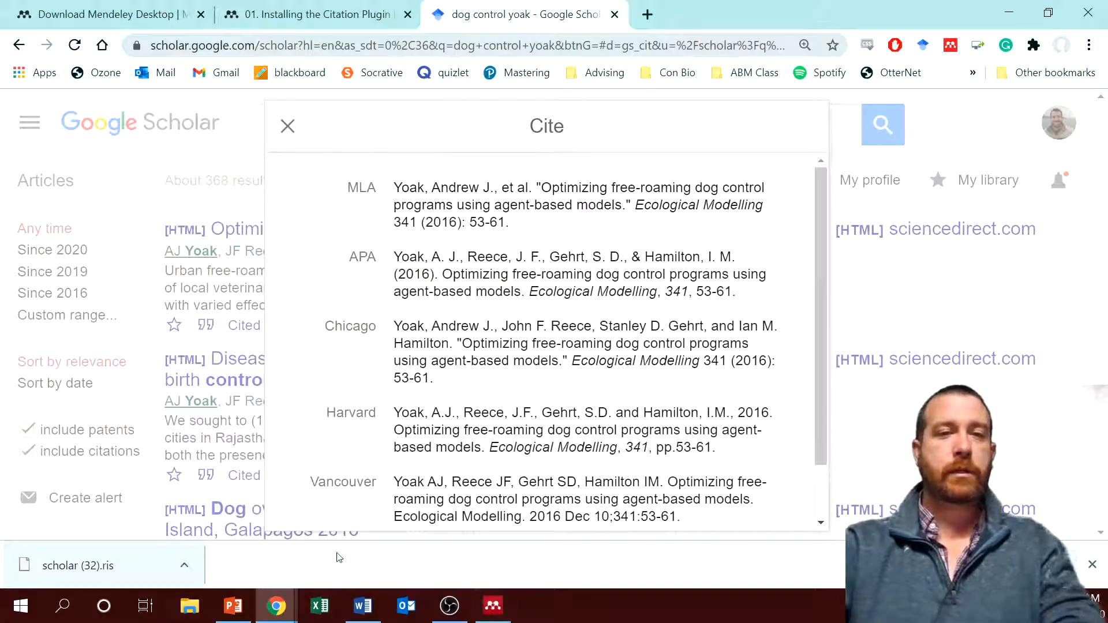
left_click(364, 607)
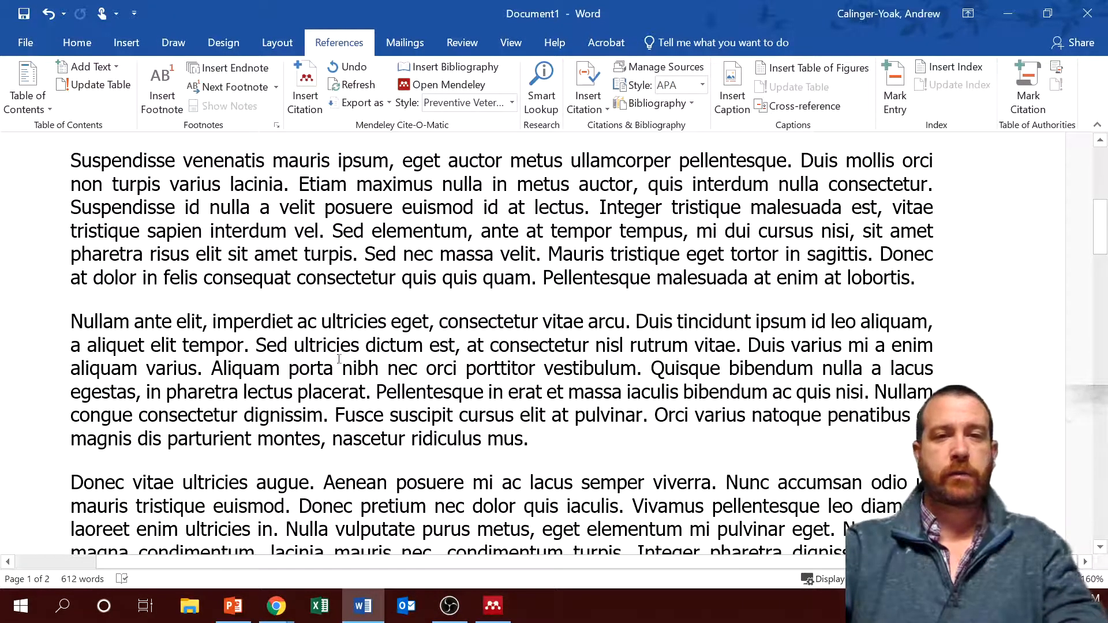
- Insert a Mendeley citation of the 2016 Ecological Modelling article before "Sed ultricies dictum est", found by author surname, and end it with a period
left_click(306, 92)
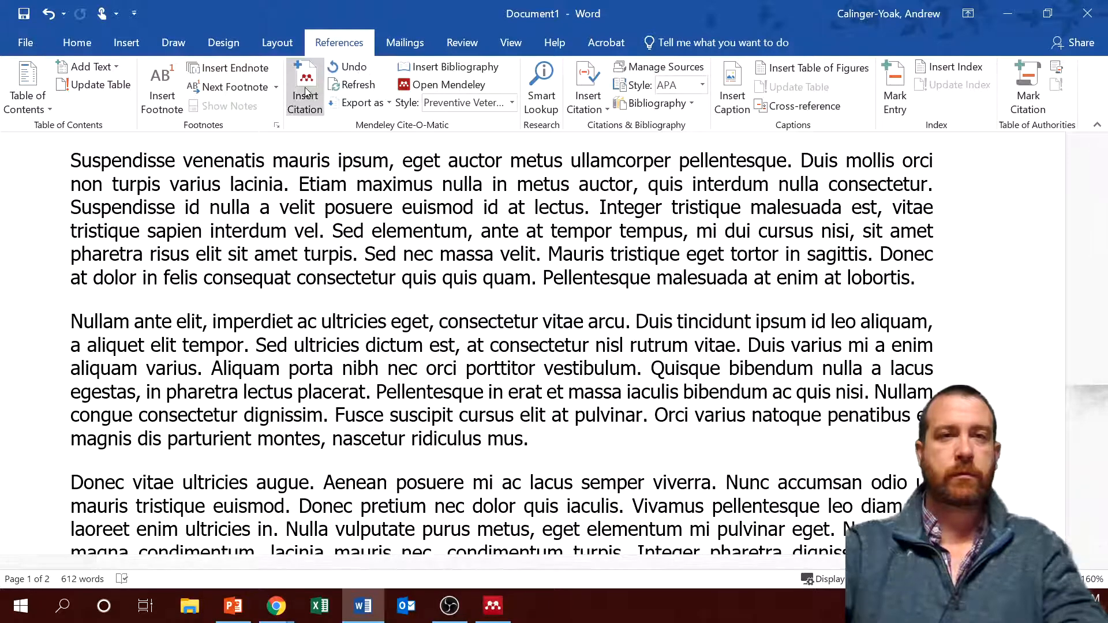
type("yoak")
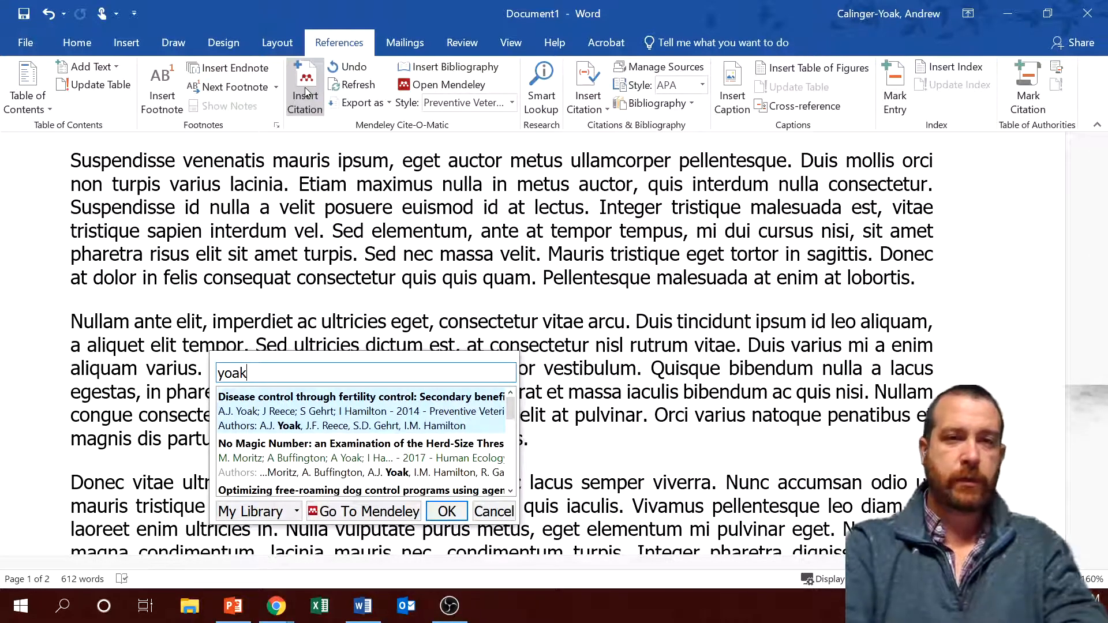
key("Down")
key("Down")
key("Down")
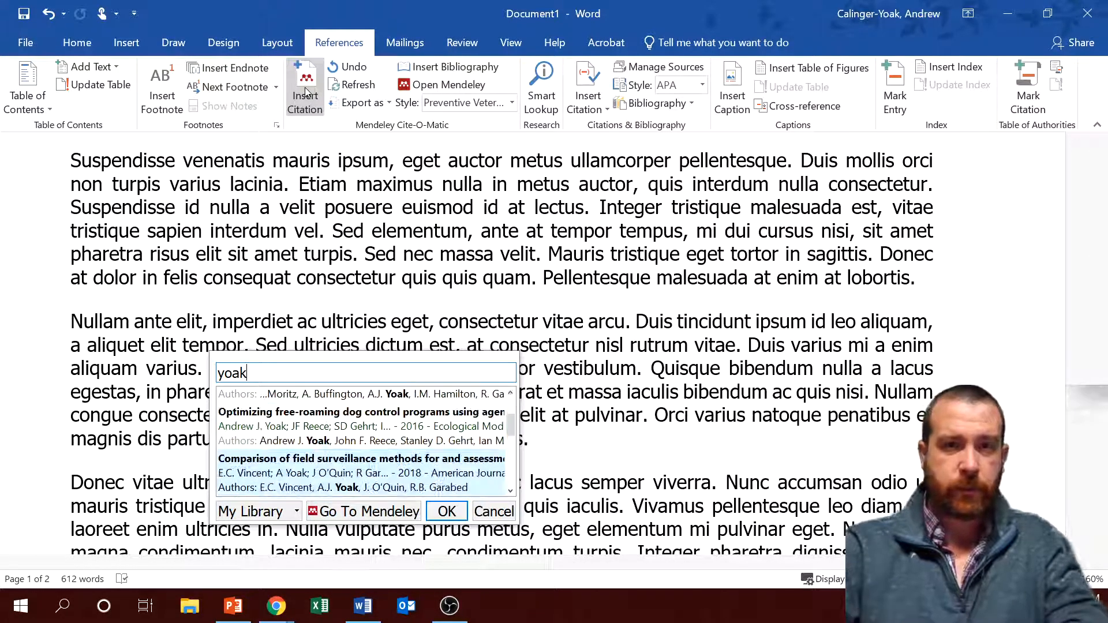
key("Return")
key("Return")
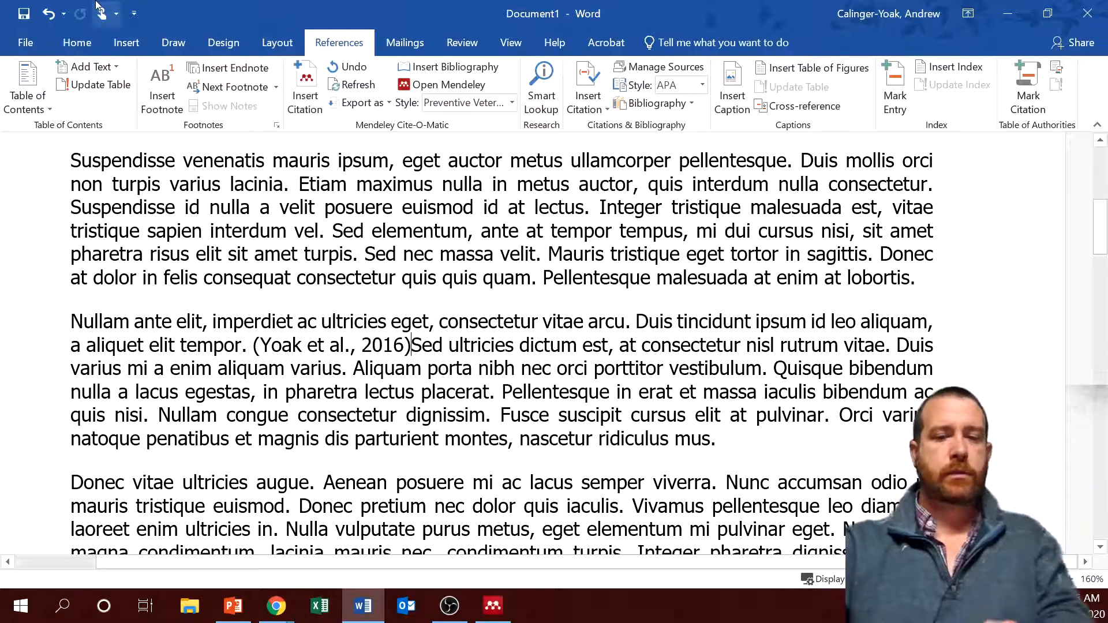
type(".")
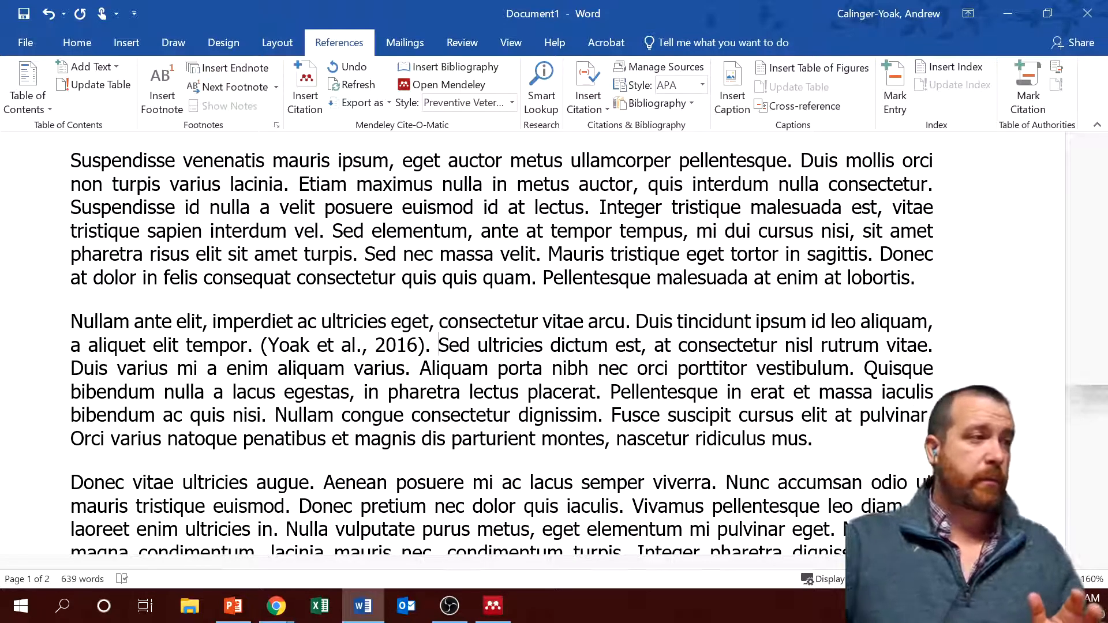
key("alt+Tab")
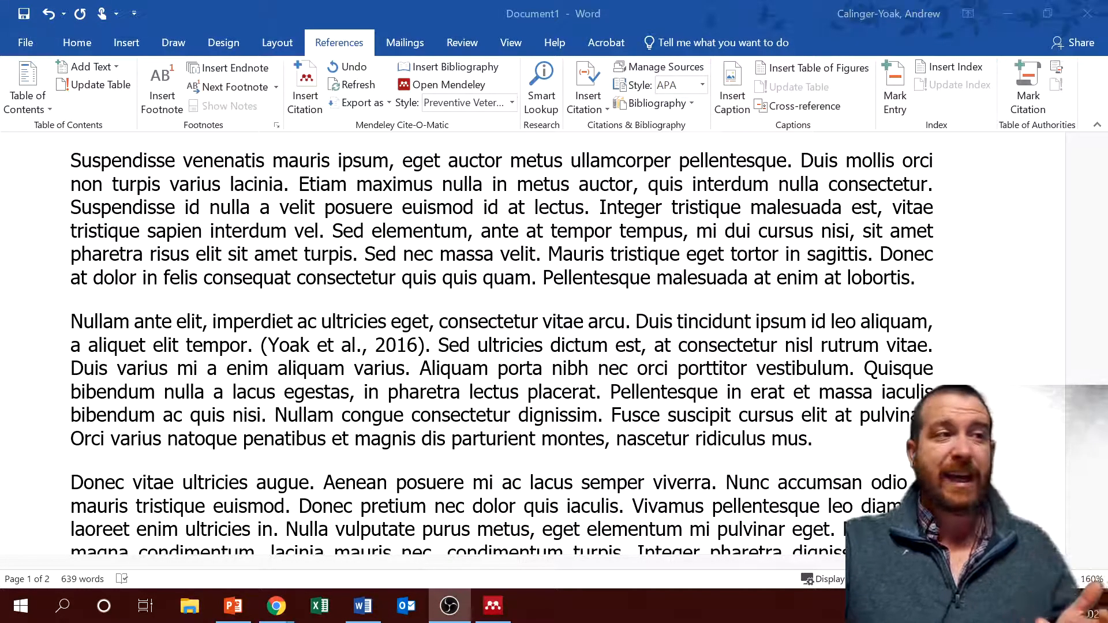